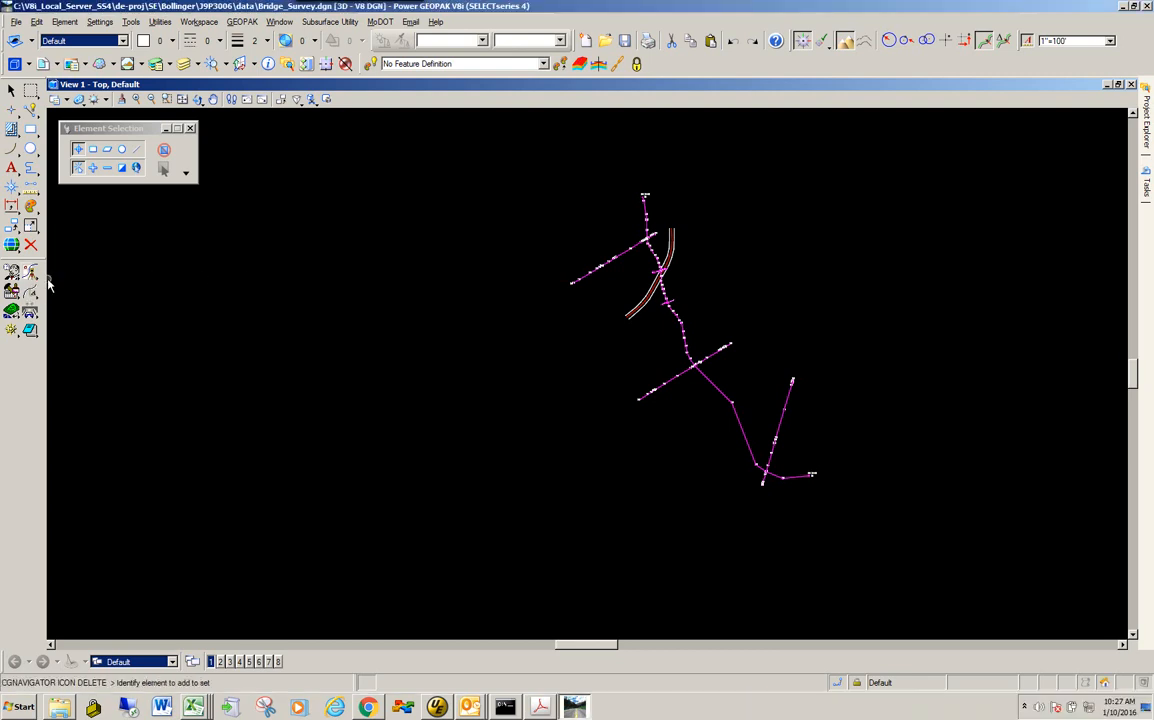
Create a coordinate geometry database for job 002 and close the Coordinate Geometry window.
{"action": "left_click", "coordinate": [32, 272]}
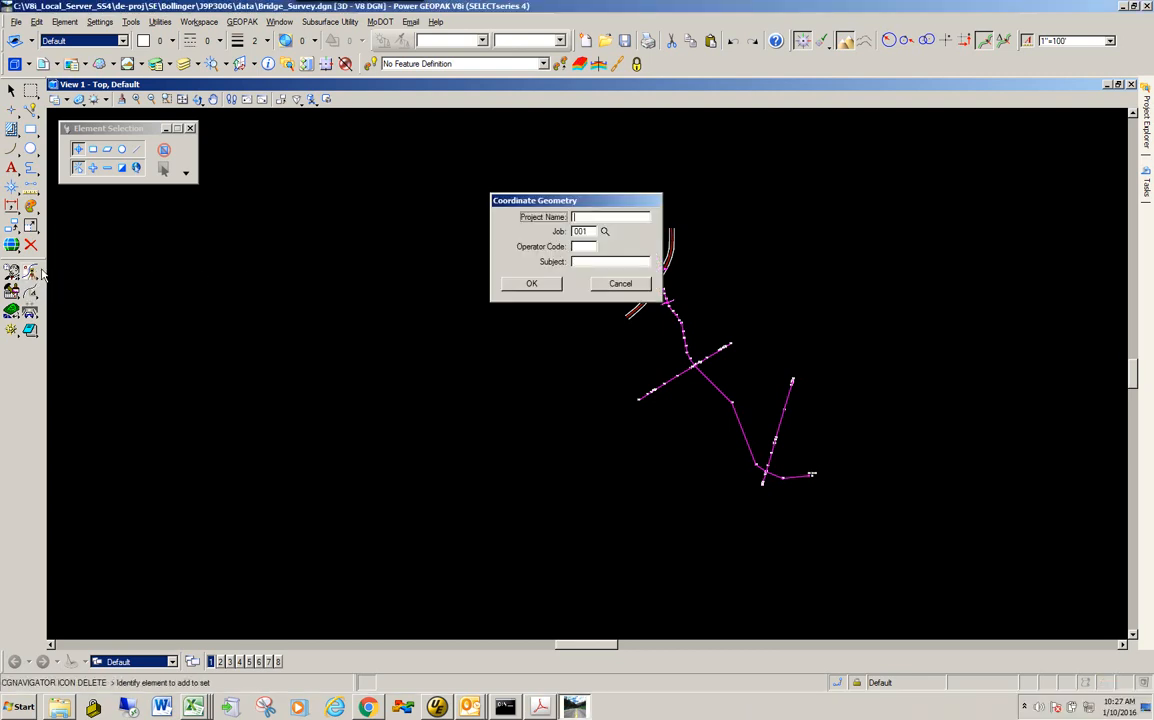
{"action": "left_click_drag", "start_coordinate": [587, 201], "coordinate": [427, 305]}
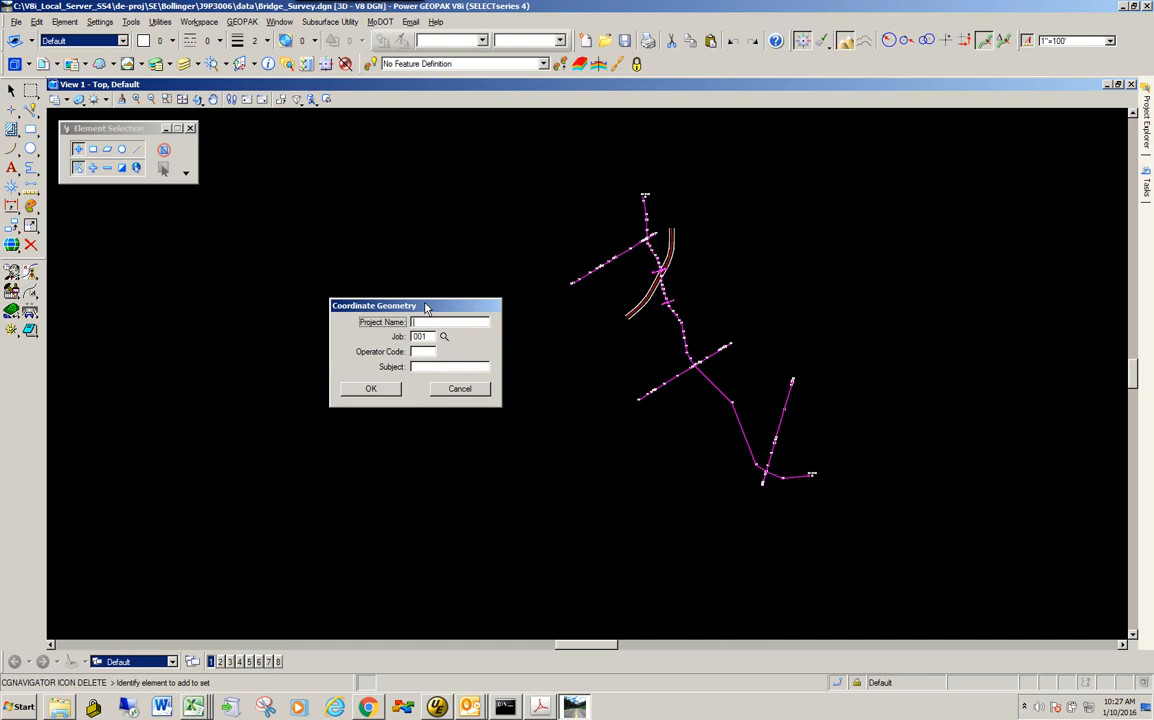
{"action": "left_click", "coordinate": [397, 338]}
{"action": "type", "text": "002"}
{"action": "left_click", "coordinate": [370, 388]}
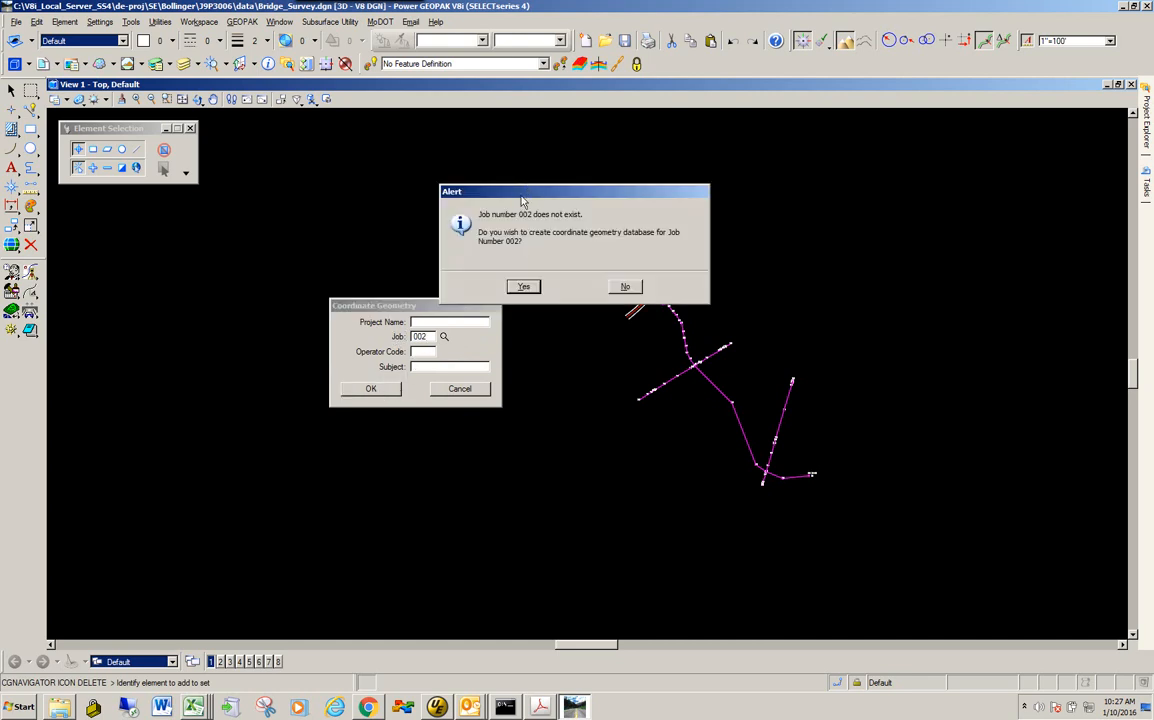
{"action": "left_click", "coordinate": [520, 287]}
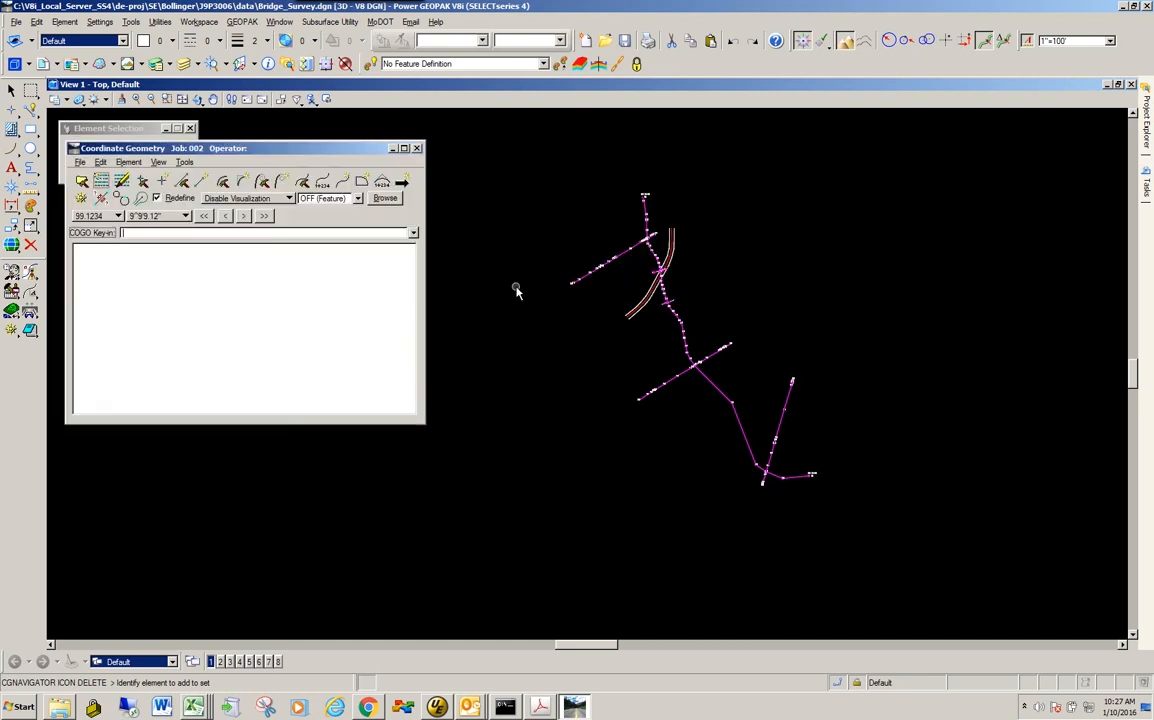
{"action": "left_click", "coordinate": [416, 148]}
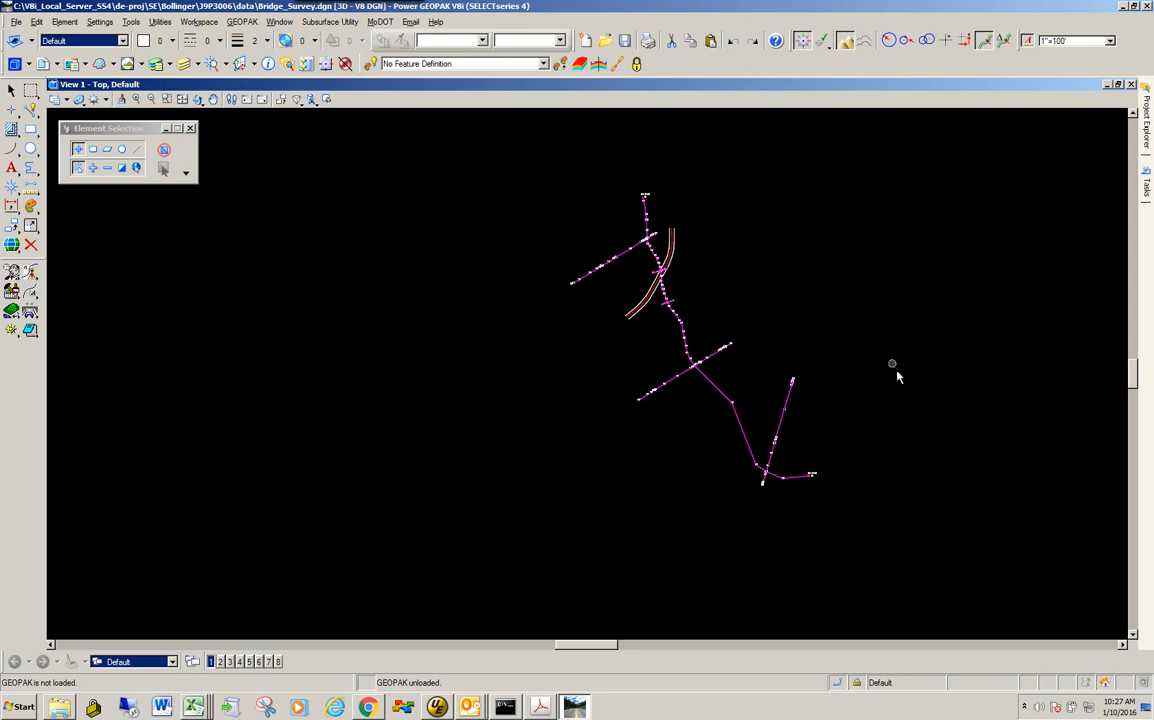
Export survey Field Book 1 to GEOPAK format, allowing existing data in the active GPK file to be redefined.
{"action": "mouse_move", "coordinate": [1147, 125]}
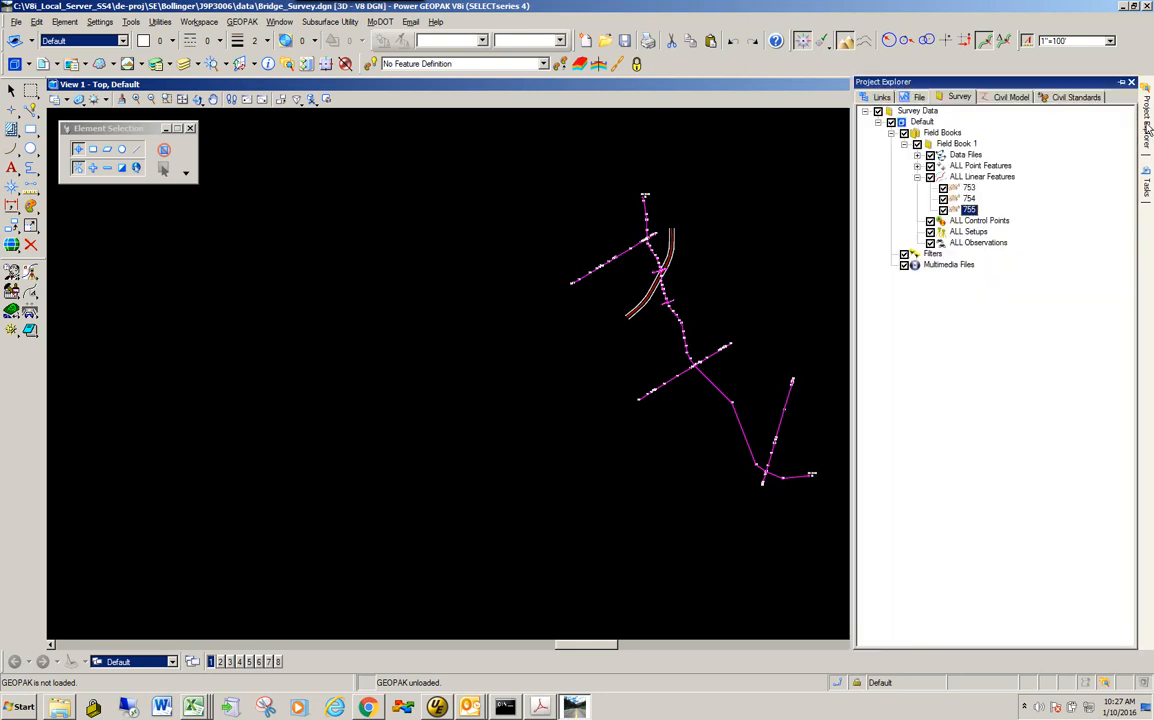
{"action": "left_click", "coordinate": [917, 97]}
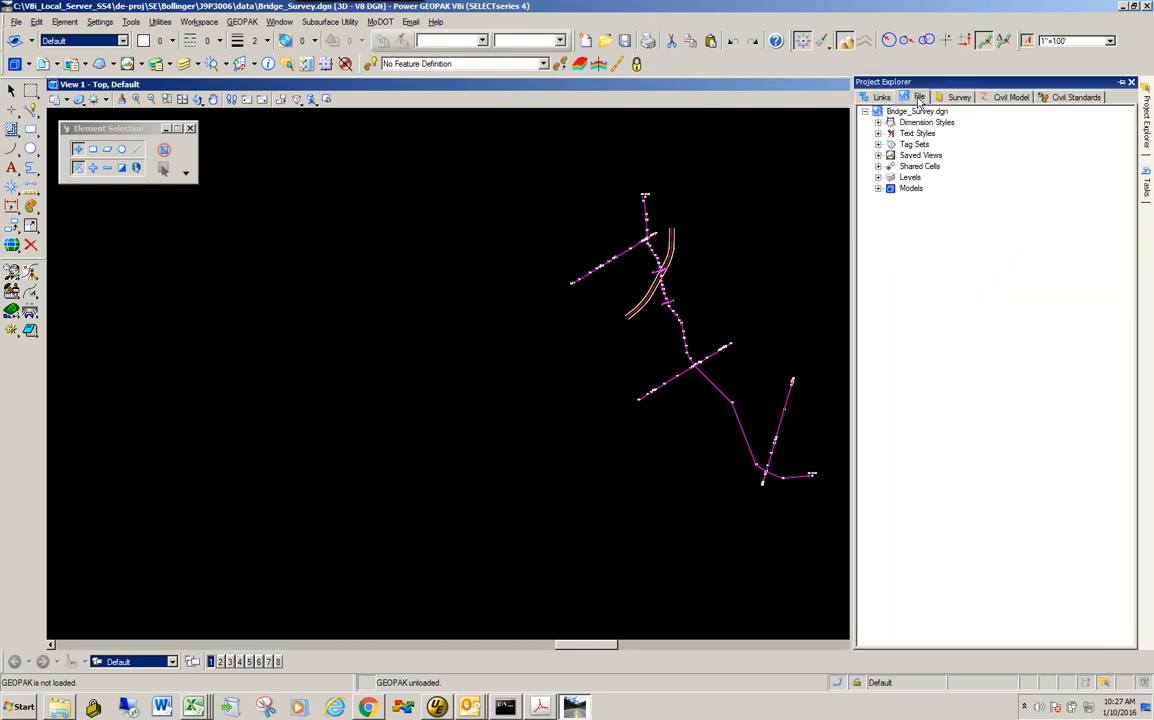
{"action": "left_click", "coordinate": [957, 98]}
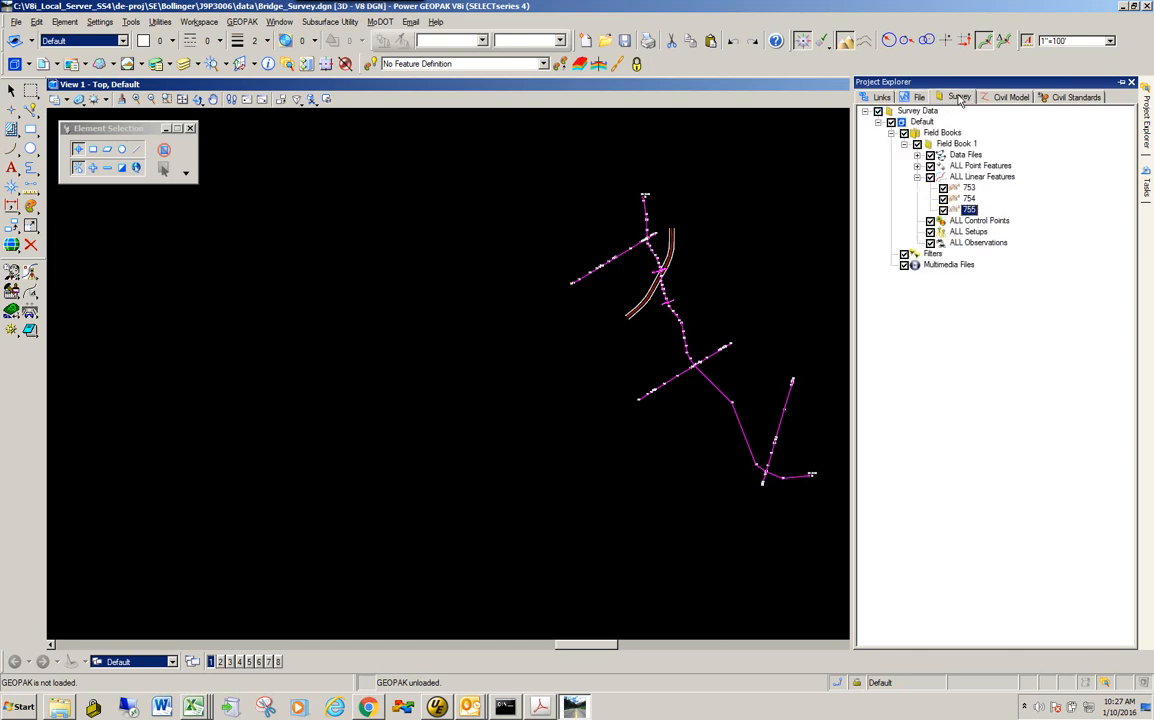
{"action": "left_click", "coordinate": [891, 133]}
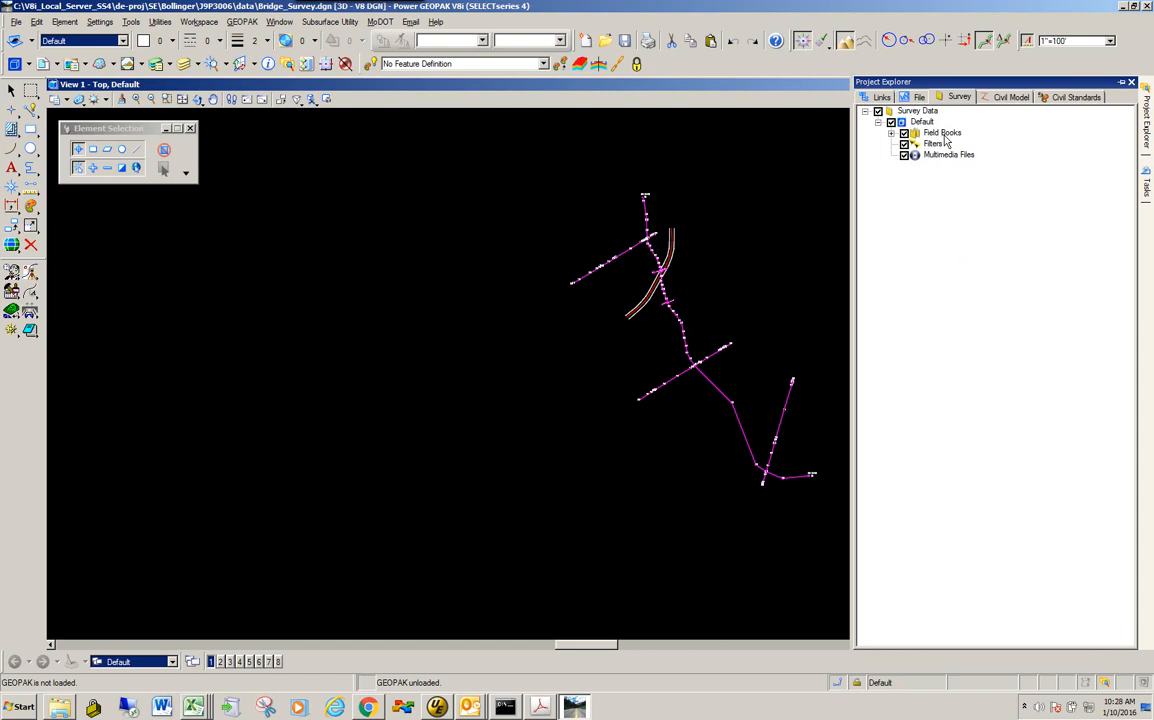
{"action": "left_click", "coordinate": [891, 133]}
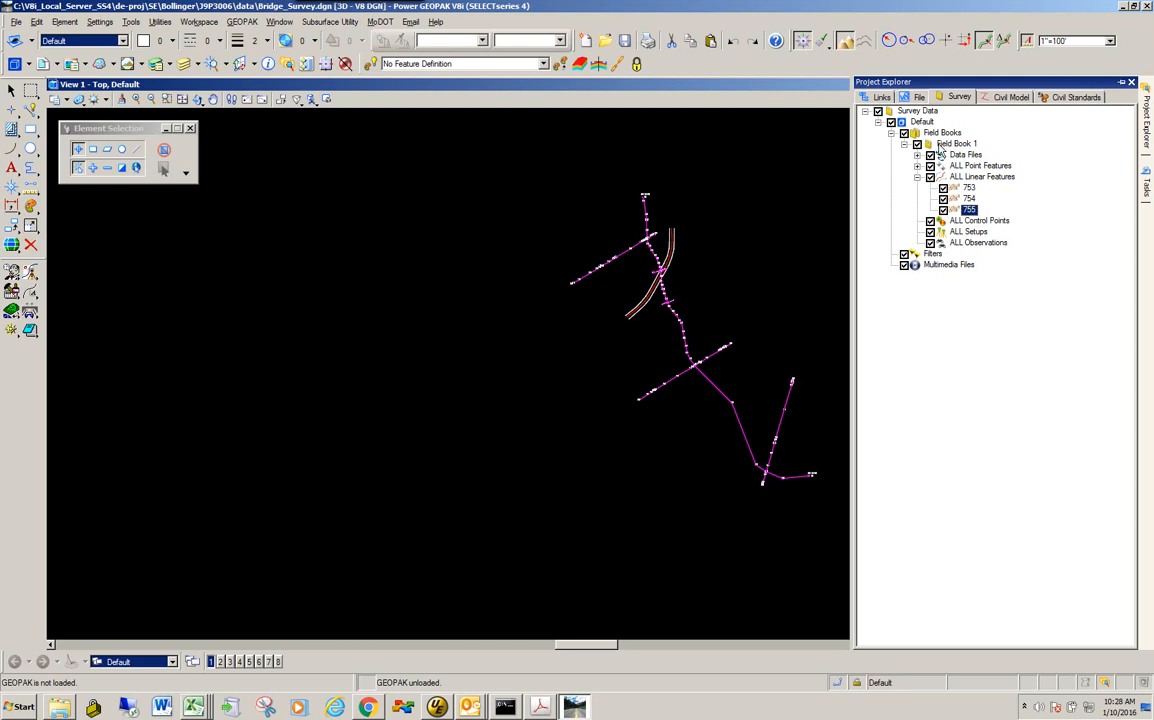
{"action": "right_click", "coordinate": [954, 147]}
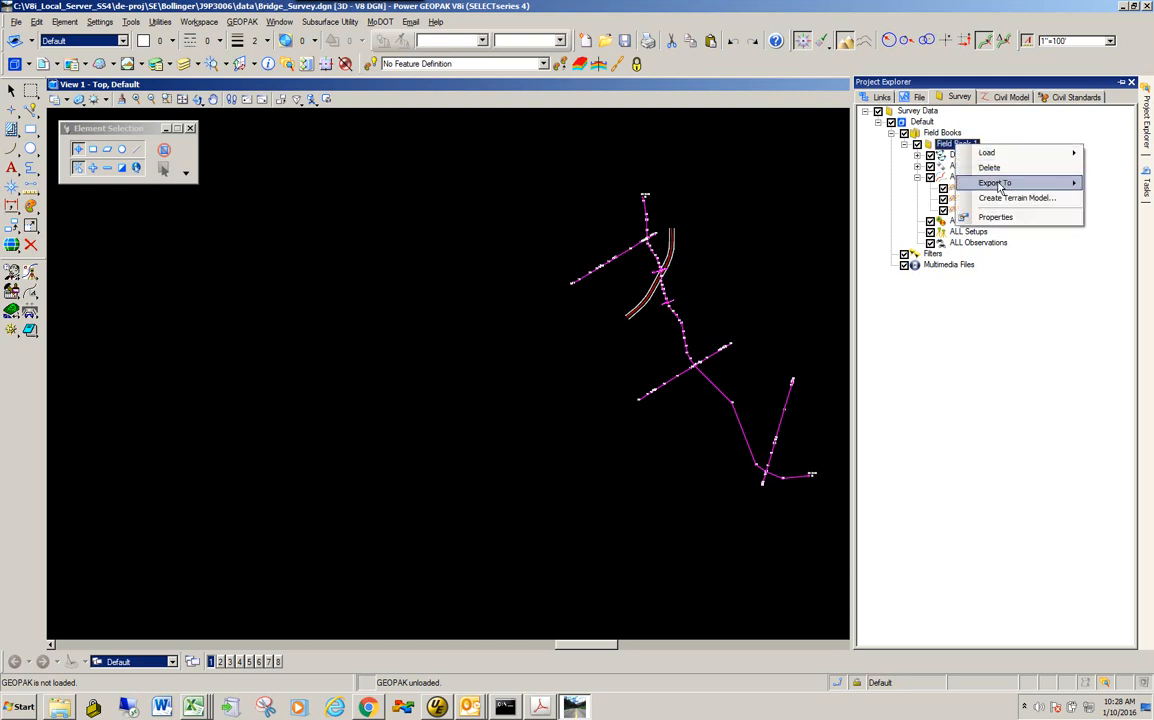
{"action": "mouse_move", "coordinate": [996, 185]}
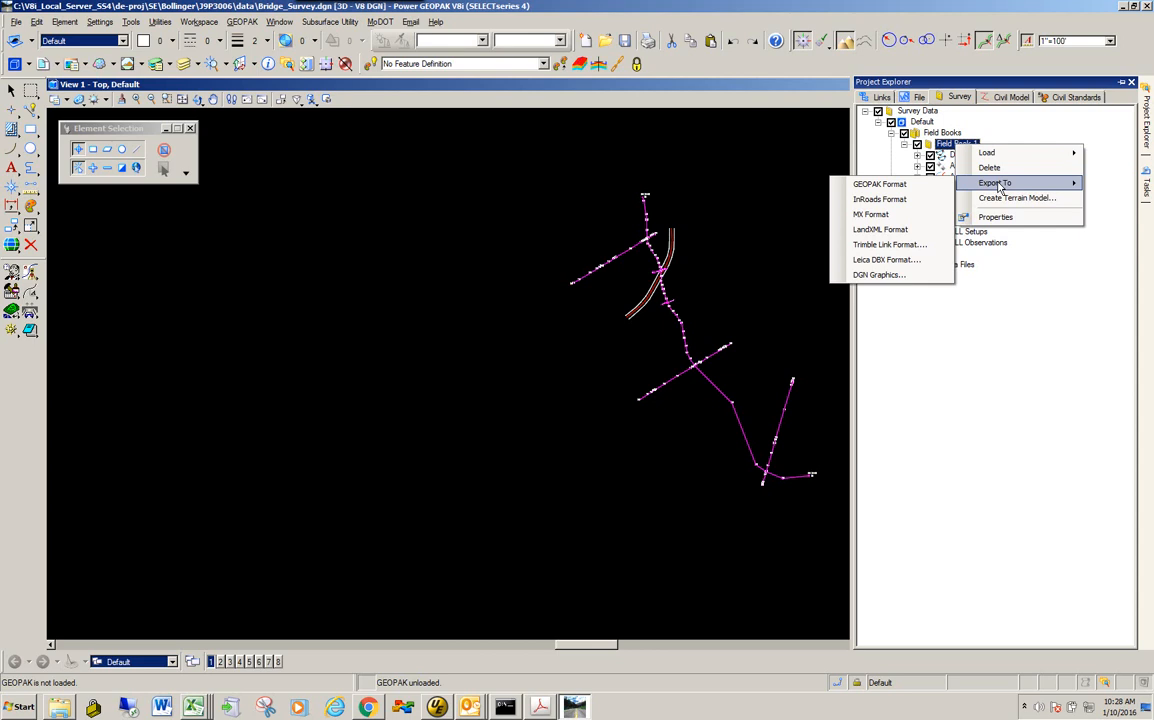
{"action": "left_click", "coordinate": [928, 189]}
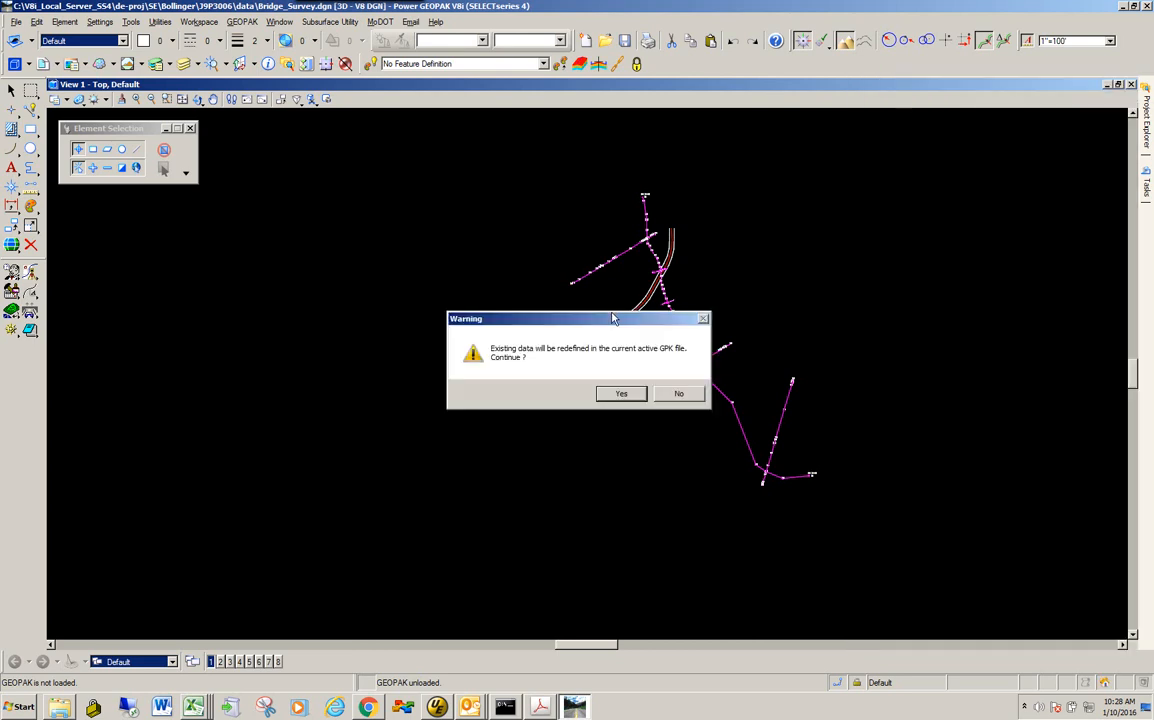
{"action": "left_click_drag", "start_coordinate": [484, 318], "coordinate": [417, 264]}
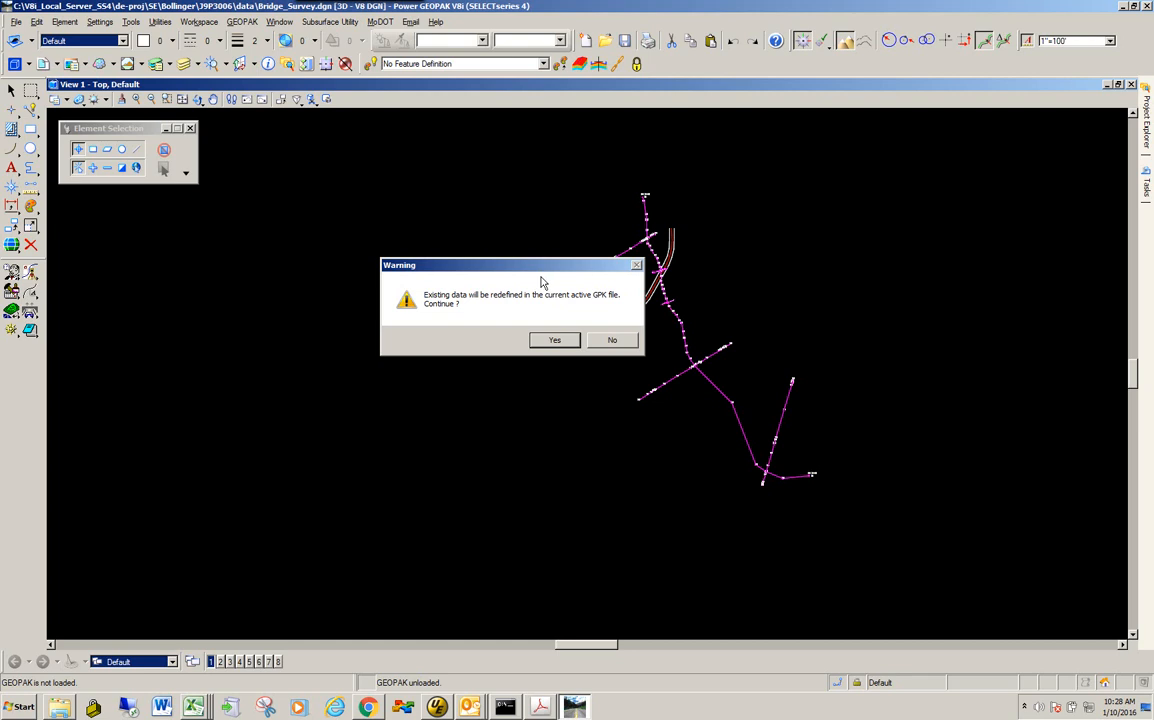
{"action": "left_click", "coordinate": [553, 341]}
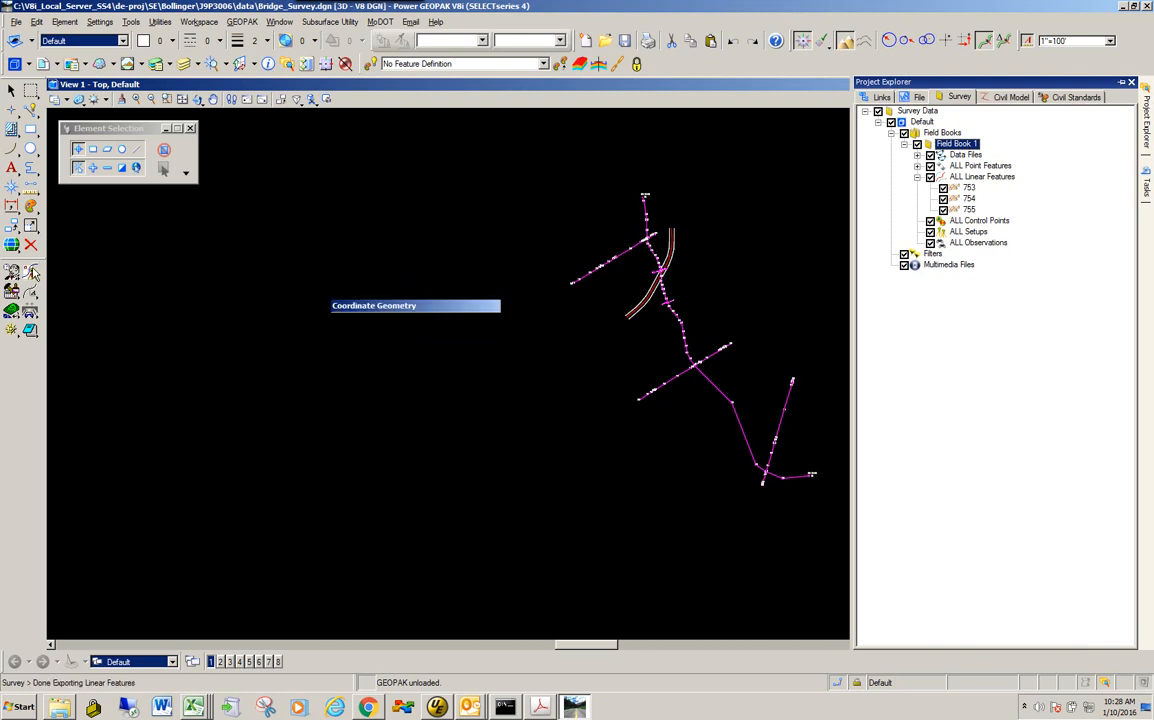
Open coordinate geometry job 002 and list its survey chains in the Navigator.
{"action": "left_click", "coordinate": [31, 272]}
{"action": "left_click", "coordinate": [385, 391]}
{"action": "left_click_drag", "start_coordinate": [185, 120], "coordinate": [324, 164]}
{"action": "left_click", "coordinate": [222, 197]}
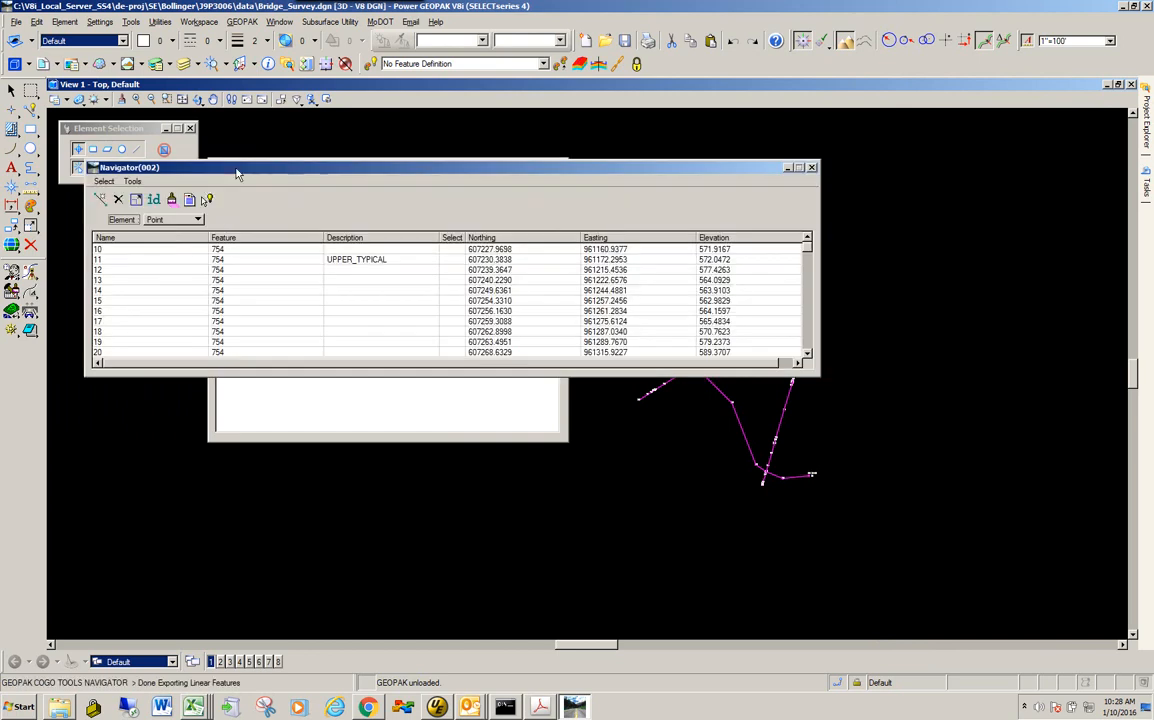
{"action": "left_click_drag", "start_coordinate": [237, 172], "coordinate": [492, 147]}
{"action": "left_click", "coordinate": [430, 196]}
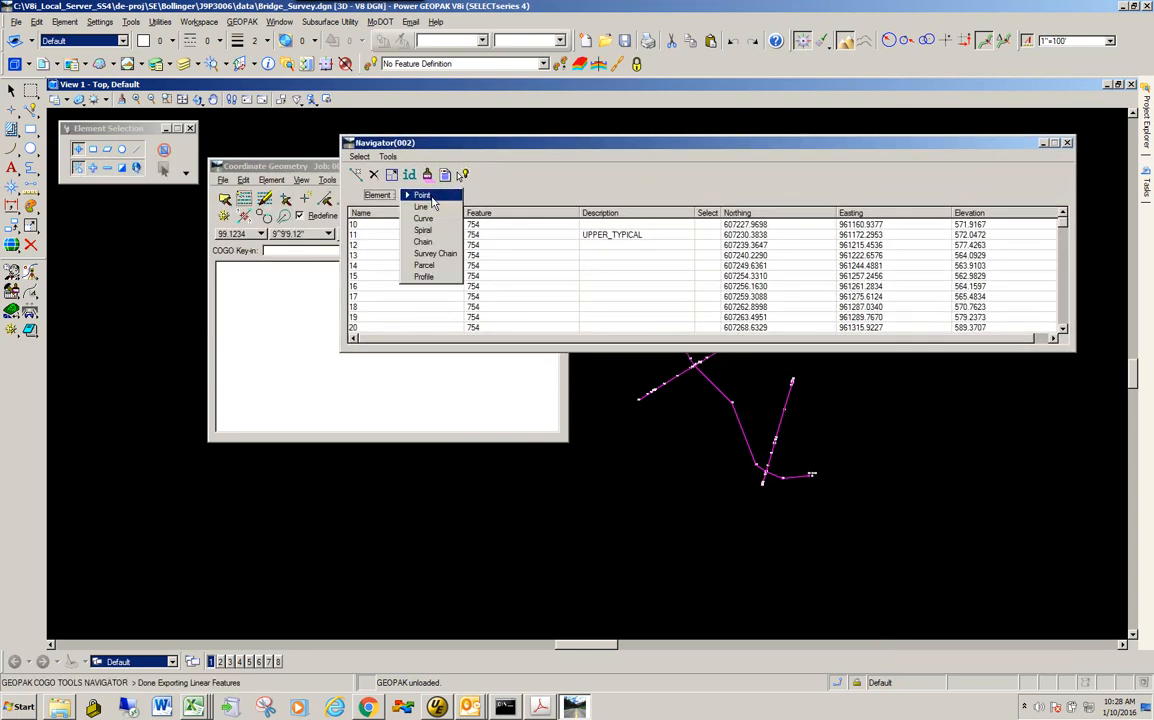
{"action": "left_click", "coordinate": [435, 253]}
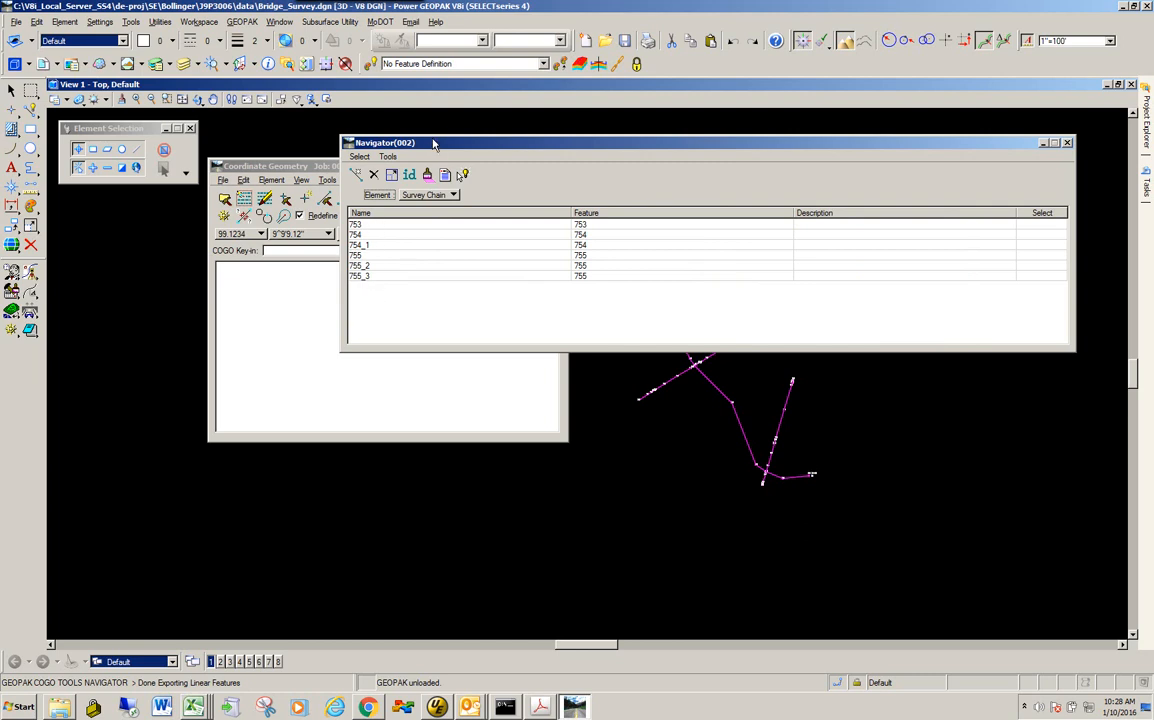
{"action": "left_click_drag", "start_coordinate": [605, 147], "coordinate": [650, 421]}
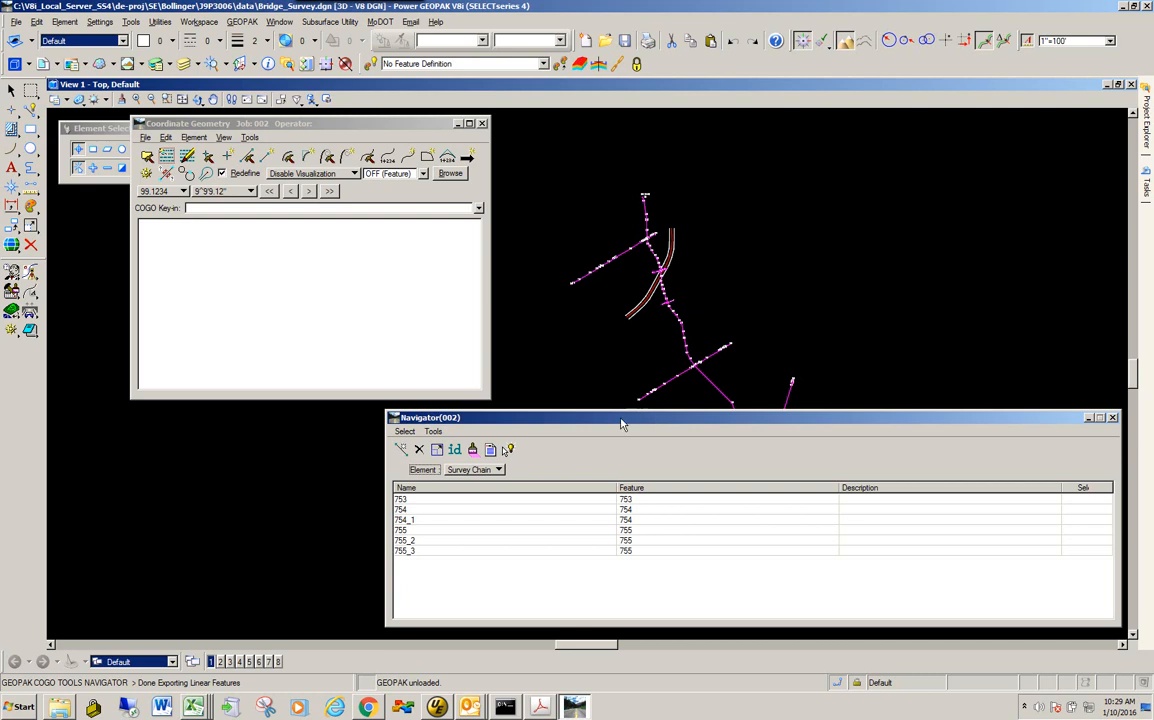
Describe survey chain 753 and enlarge the Coordinate Geometry window to read the output.
{"action": "left_click", "coordinate": [422, 500]}
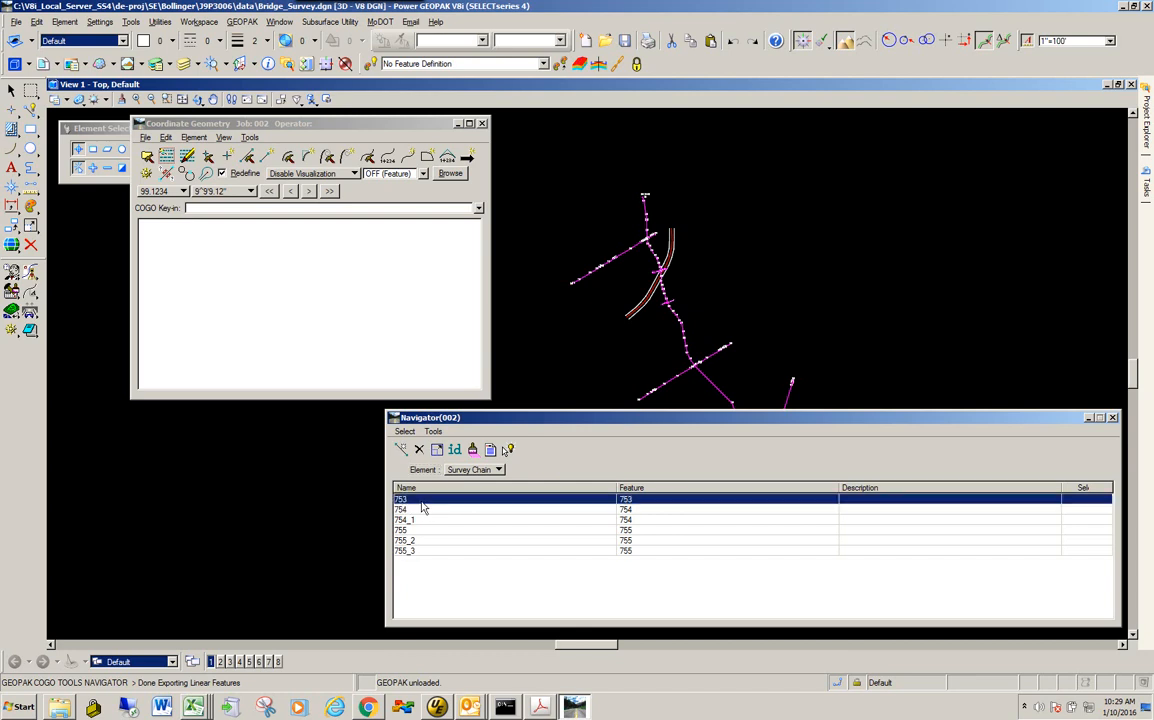
{"action": "left_click", "coordinate": [490, 449]}
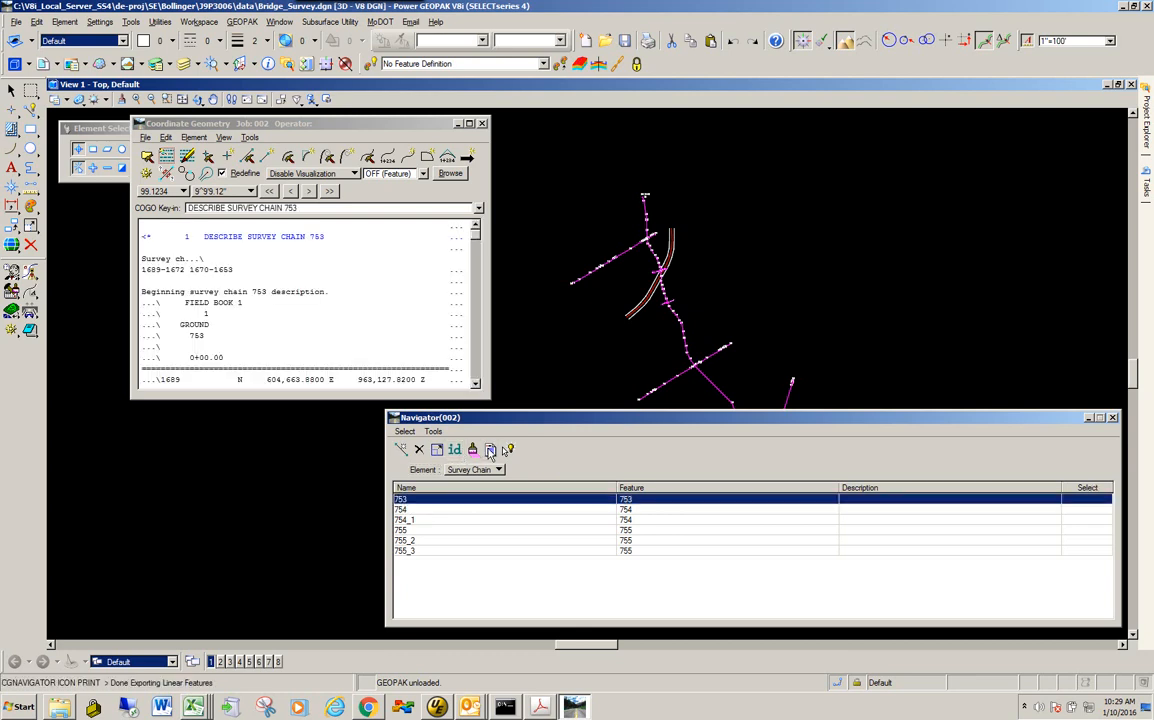
{"action": "left_click_drag", "start_coordinate": [489, 397], "coordinate": [801, 619]}
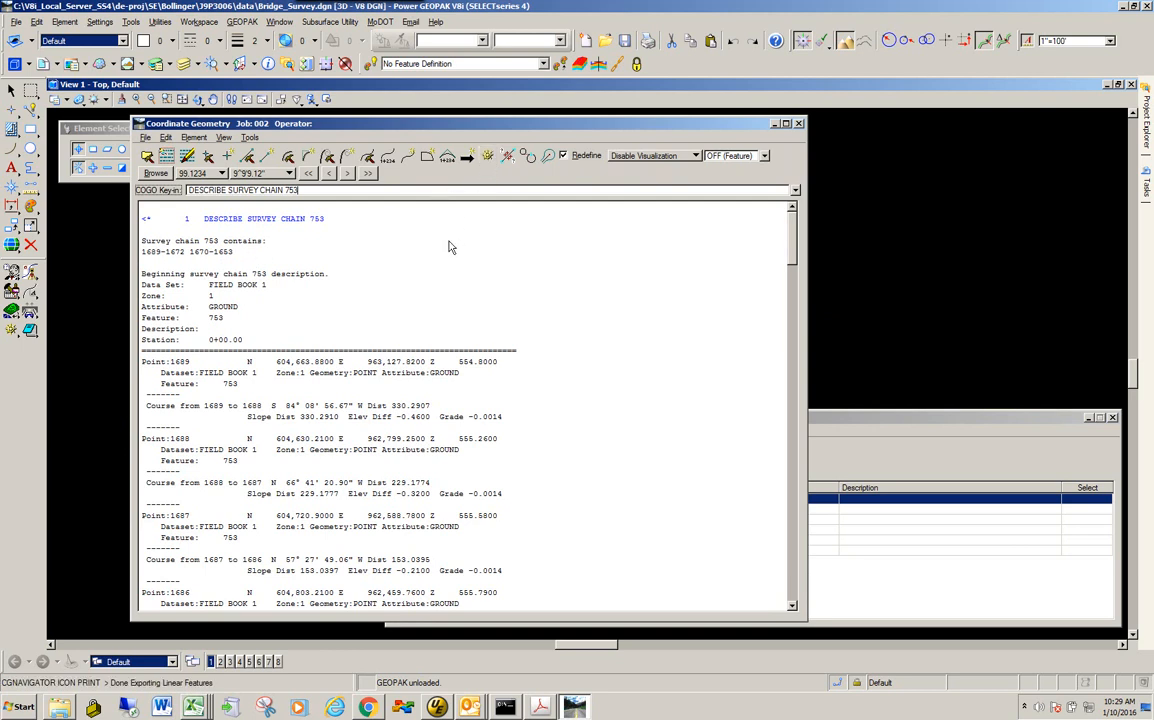
Start storing a chain from elements with the chain name 753.
{"action": "left_click", "coordinate": [198, 139]}
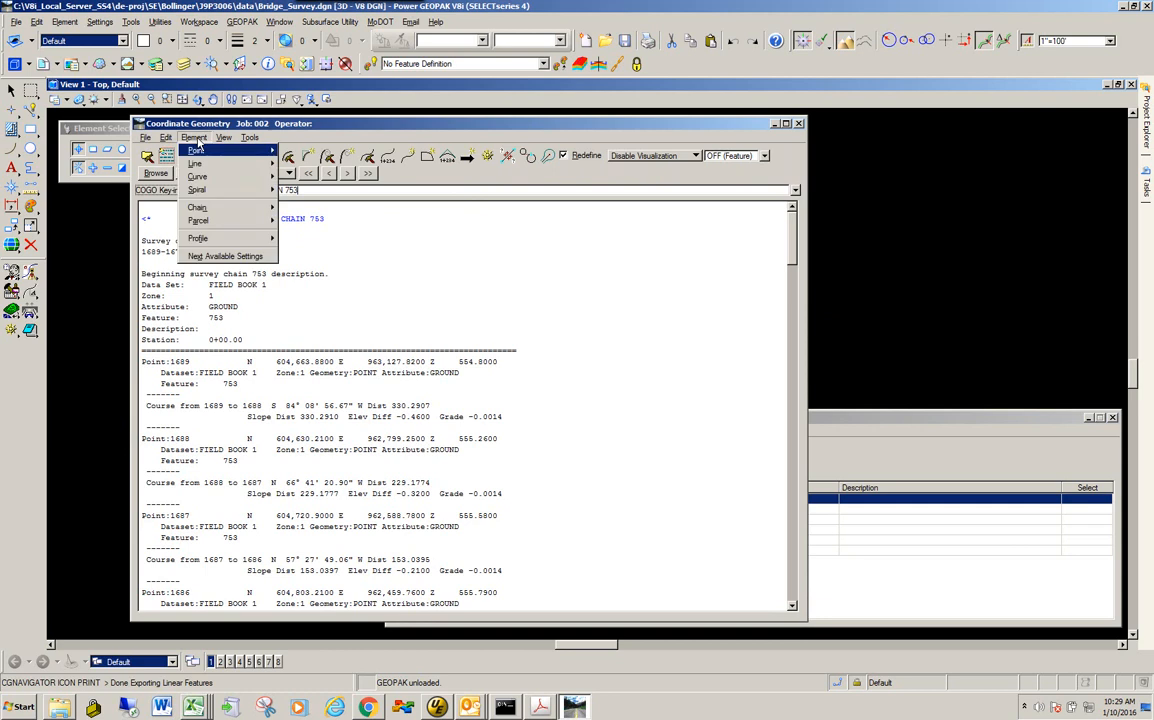
{"action": "mouse_move", "coordinate": [205, 208]}
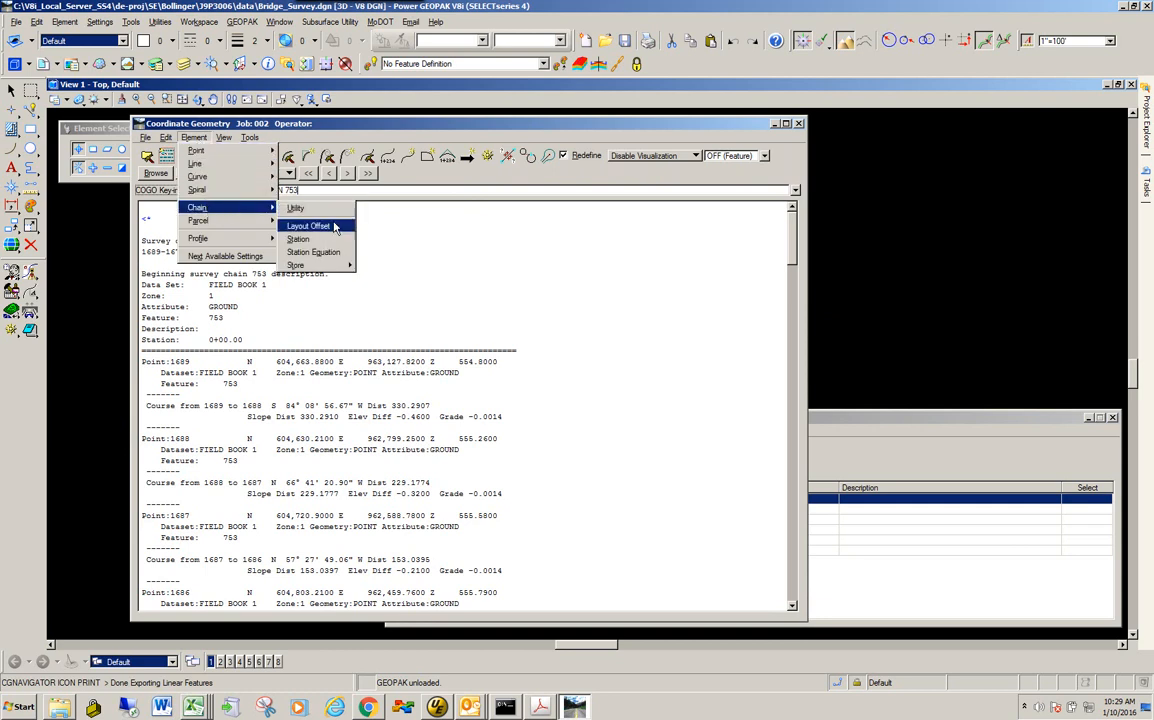
{"action": "left_click", "coordinate": [365, 266]}
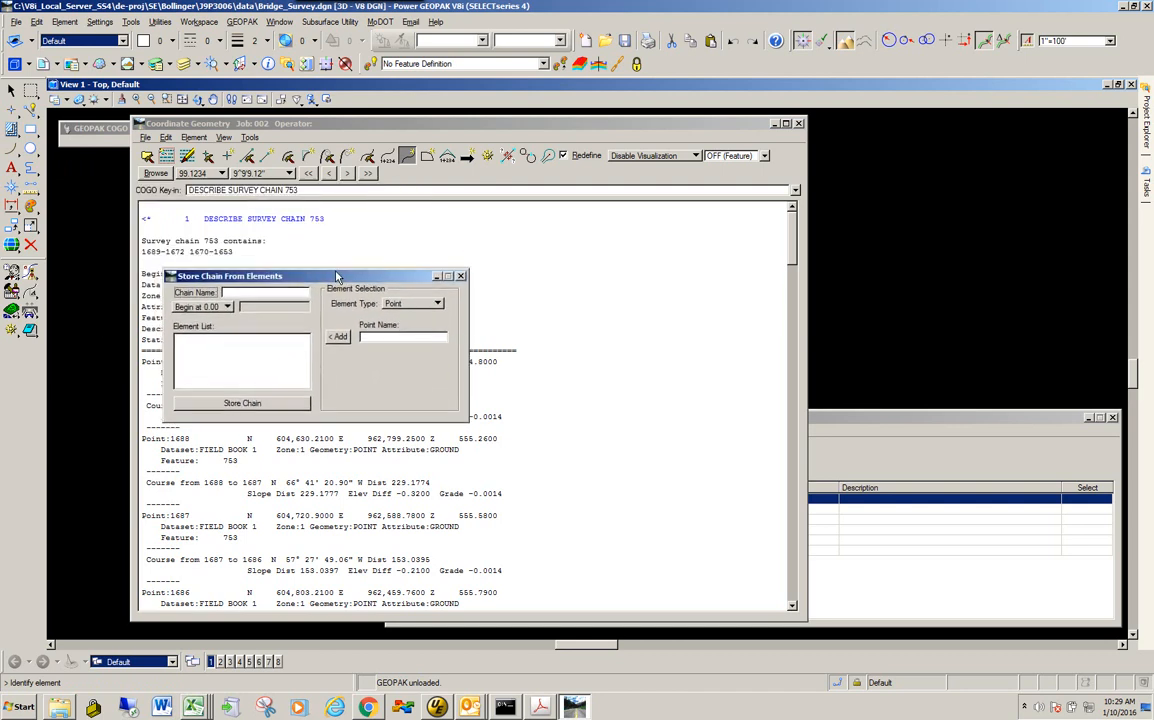
{"action": "type", "text": "753"}
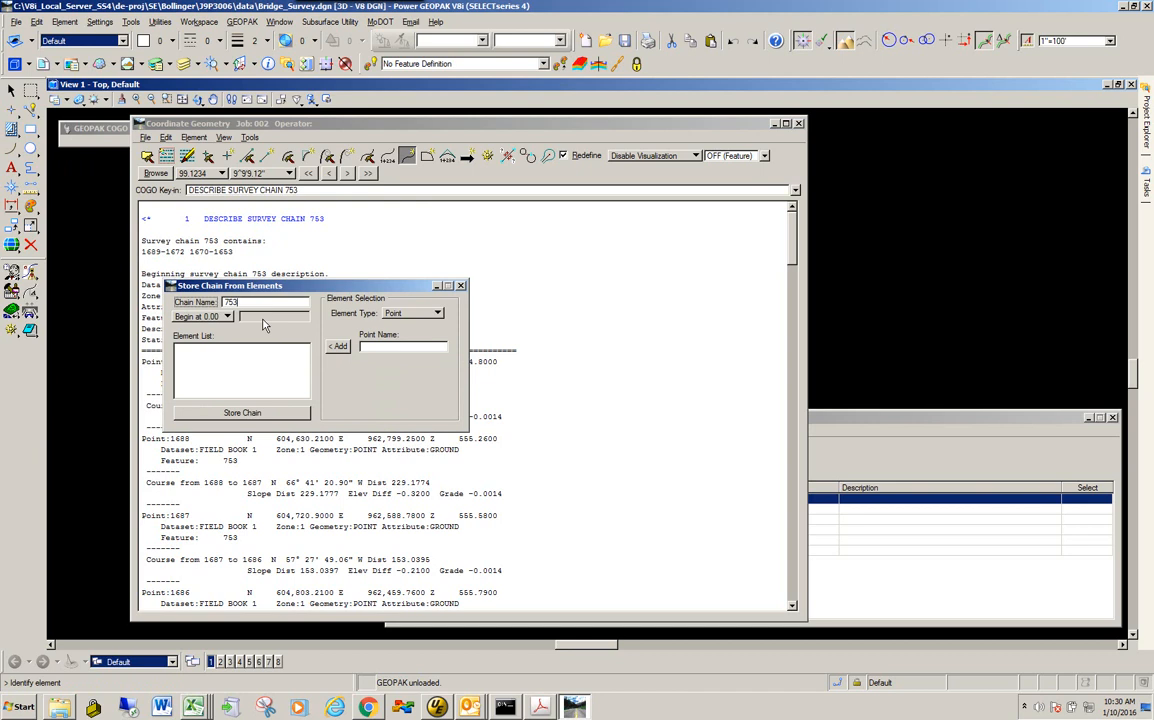
{"action": "left_click", "coordinate": [188, 360]}
{"action": "left_click", "coordinate": [161, 252]}
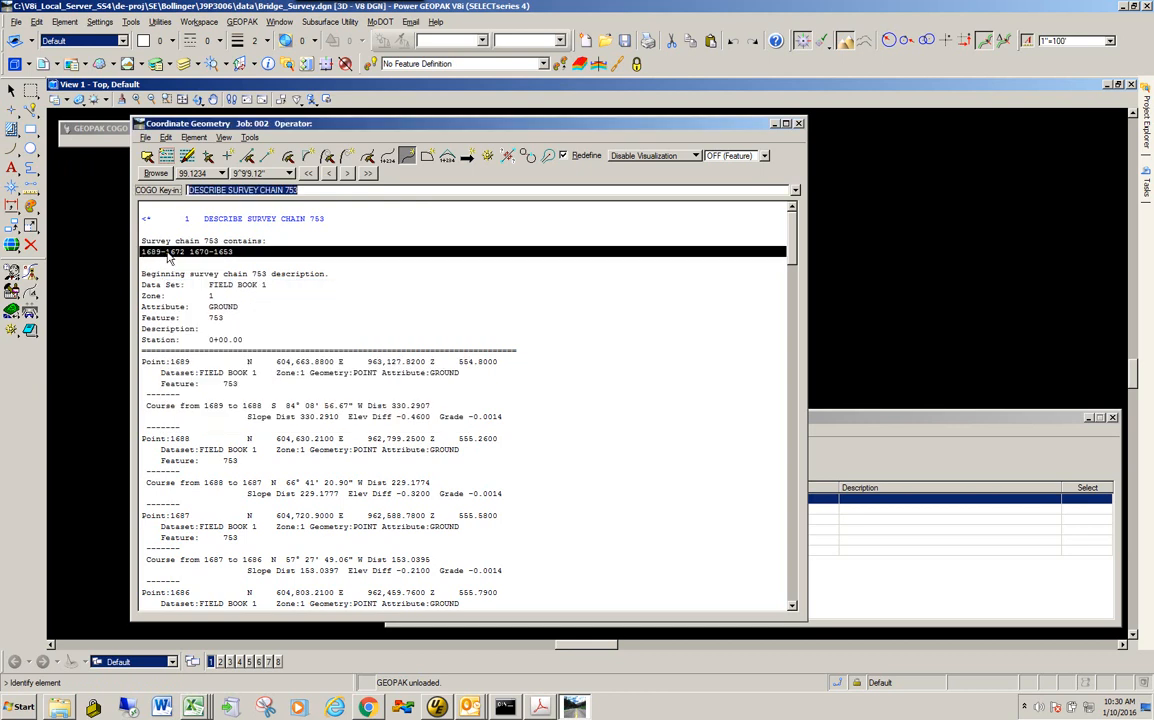
{"action": "left_click", "coordinate": [230, 245]}
{"action": "left_click", "coordinate": [229, 251]}
{"action": "right_click", "coordinate": [225, 247]}
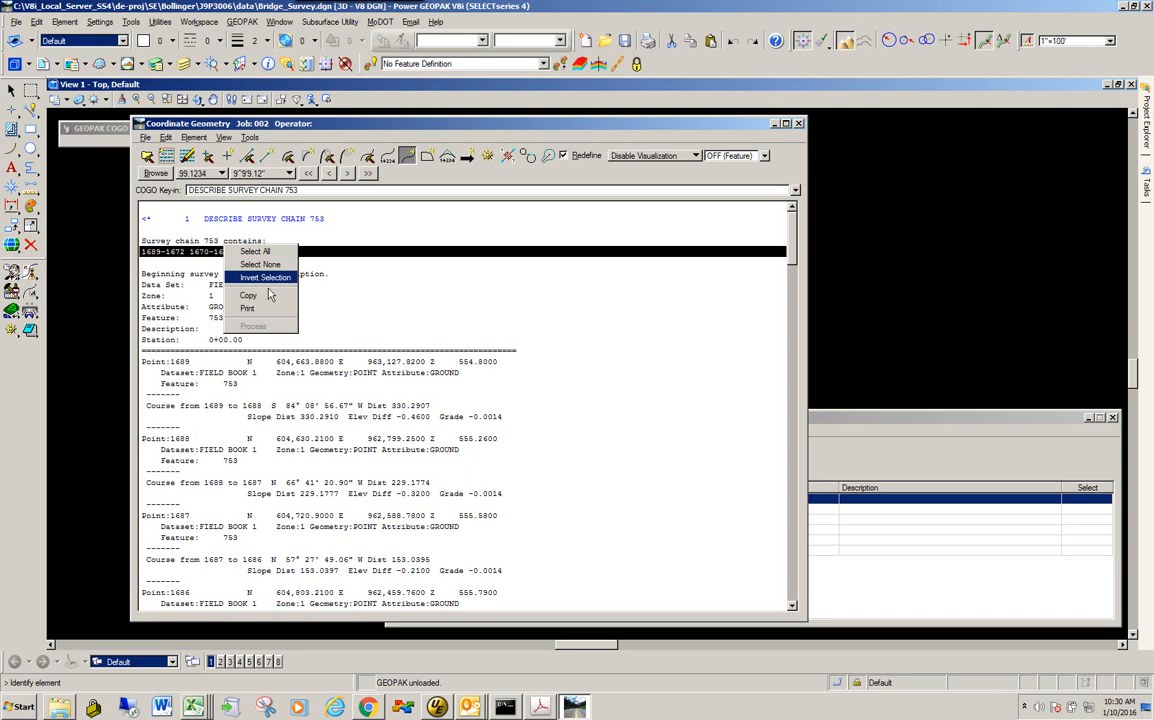
{"action": "left_click_drag", "start_coordinate": [240, 127], "coordinate": [585, 292]}
{"action": "right_click", "coordinate": [205, 347]}
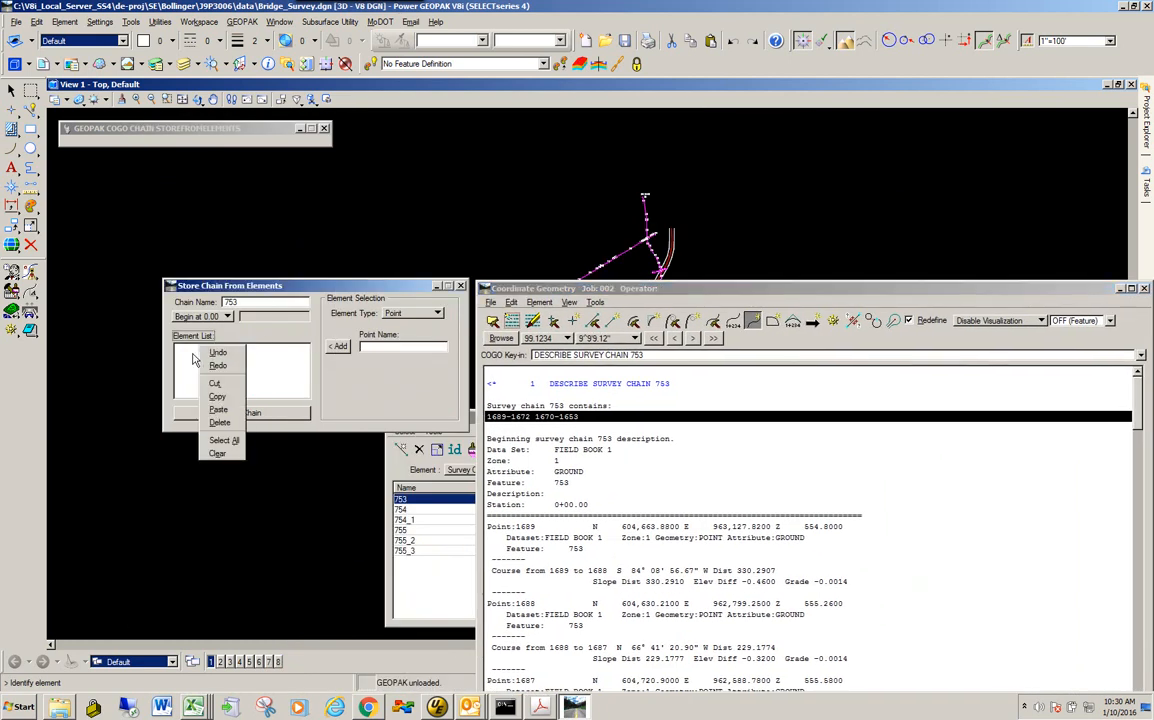
{"action": "left_click", "coordinate": [218, 410]}
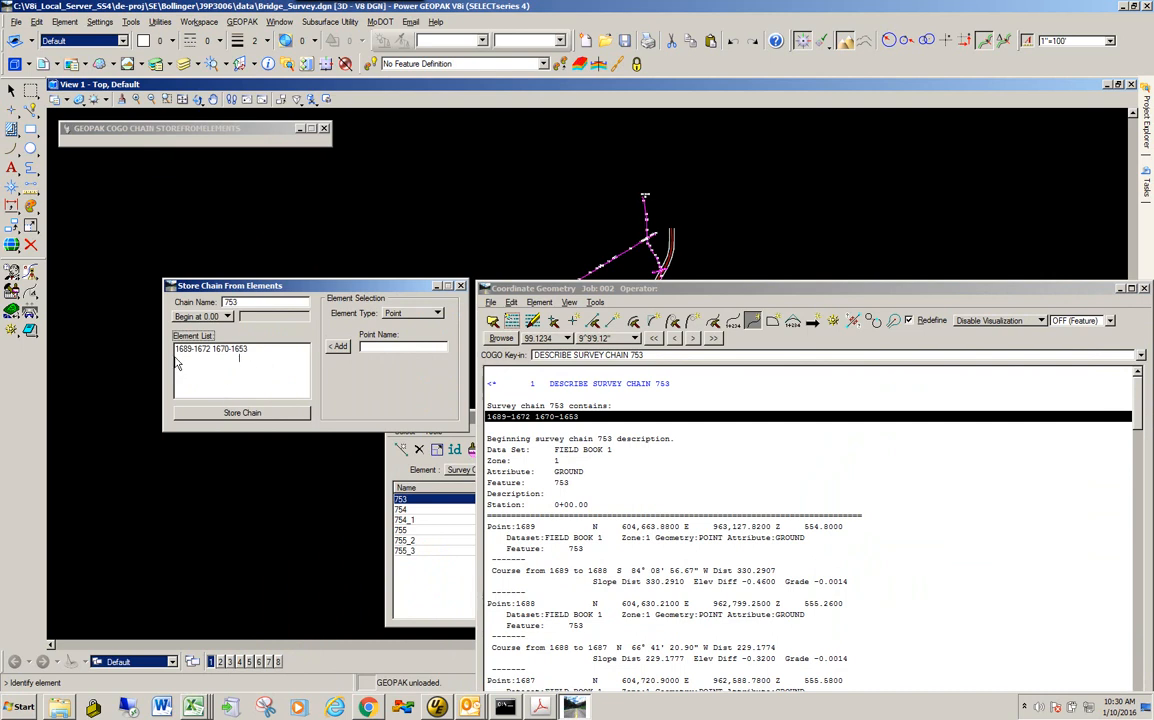
Remove the trailing blanks after 1670-1653 in the element list and store chain 753.
{"action": "key", "text": "BackSpace"}
{"action": "key", "text": "BackSpace"}
{"action": "key", "text": "BackSpace"}
{"action": "key", "text": "BackSpace"}
{"action": "key", "text": "BackSpace"}
{"action": "key", "text": "BackSpace"}
{"action": "key", "text": "BackSpace"}
{"action": "key", "text": "BackSpace"}
{"action": "key", "text": "BackSpace"}
{"action": "left_click_drag", "start_coordinate": [222, 286], "coordinate": [162, 212]}
{"action": "left_click", "coordinate": [172, 339]}
{"action": "left_click_drag", "start_coordinate": [505, 288], "coordinate": [280, 174]}
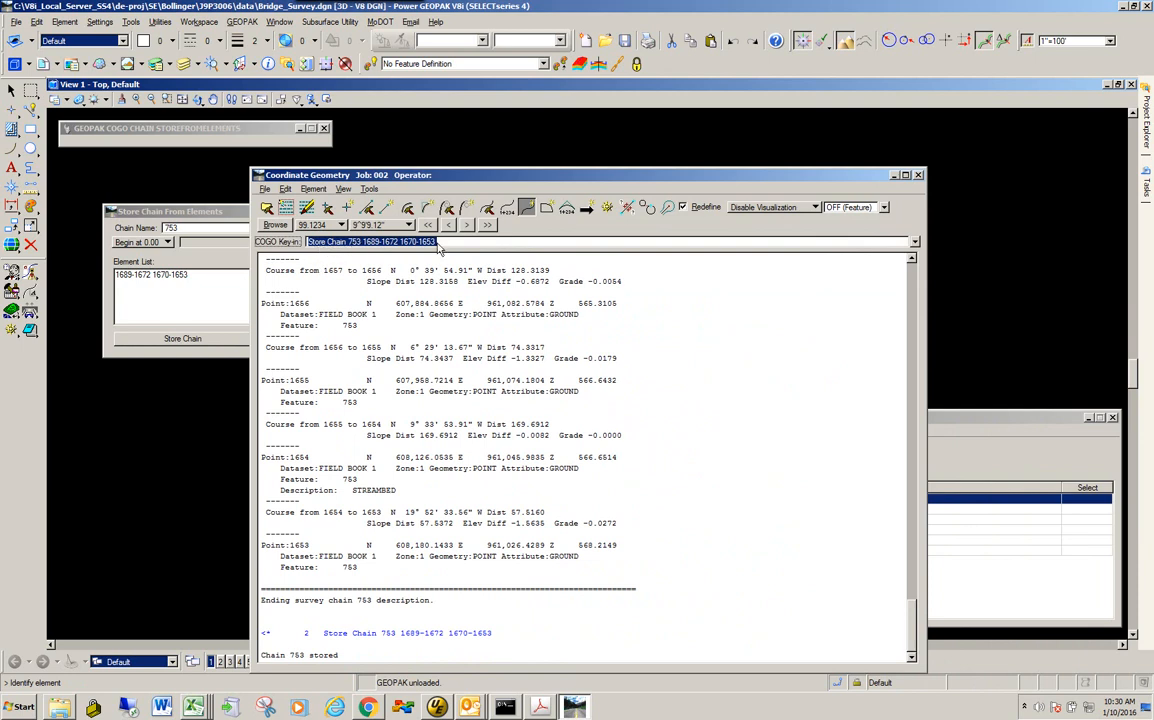
List the stored chains of job 002 in the Navigator.
{"action": "left_click_drag", "start_coordinate": [970, 418], "coordinate": [900, 218]}
{"action": "left_click", "coordinate": [370, 266]}
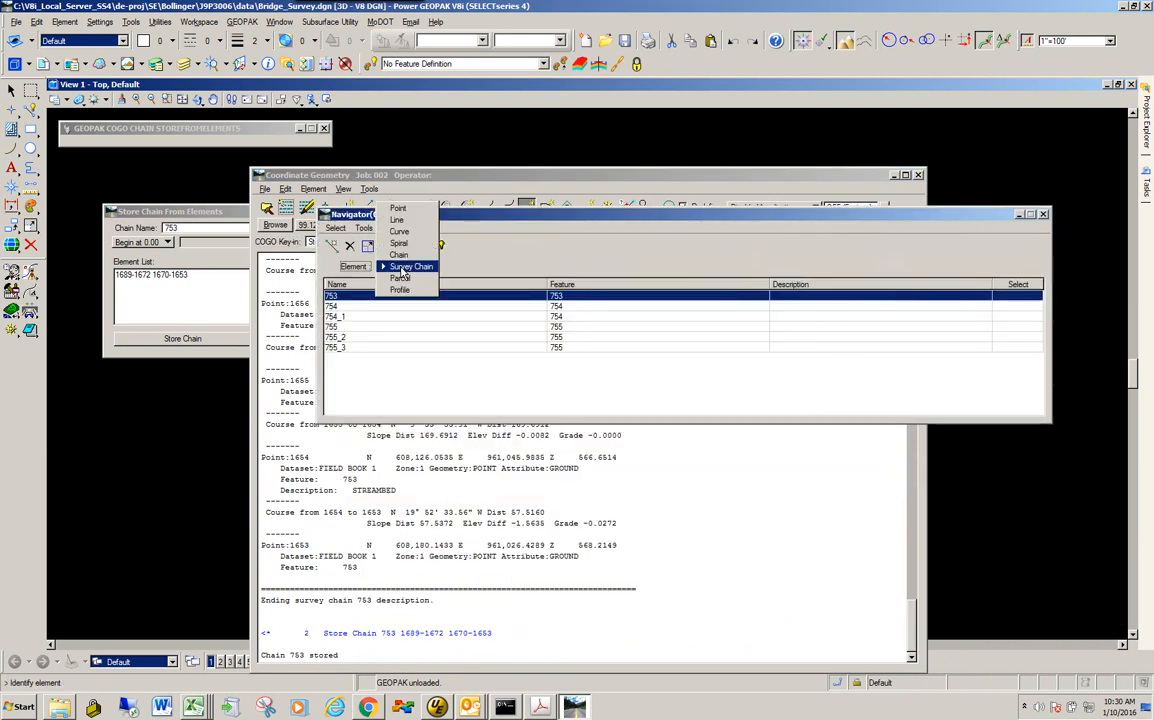
{"action": "left_click", "coordinate": [398, 254]}
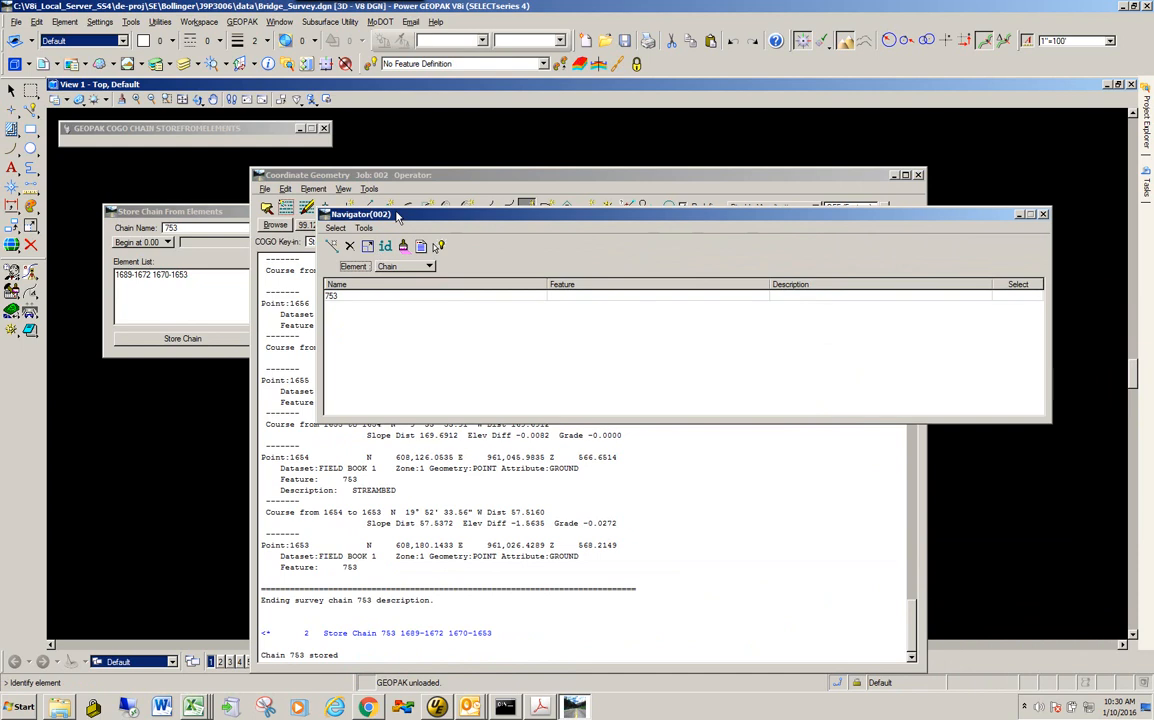
{"action": "left_click_drag", "start_coordinate": [399, 216], "coordinate": [447, 236]}
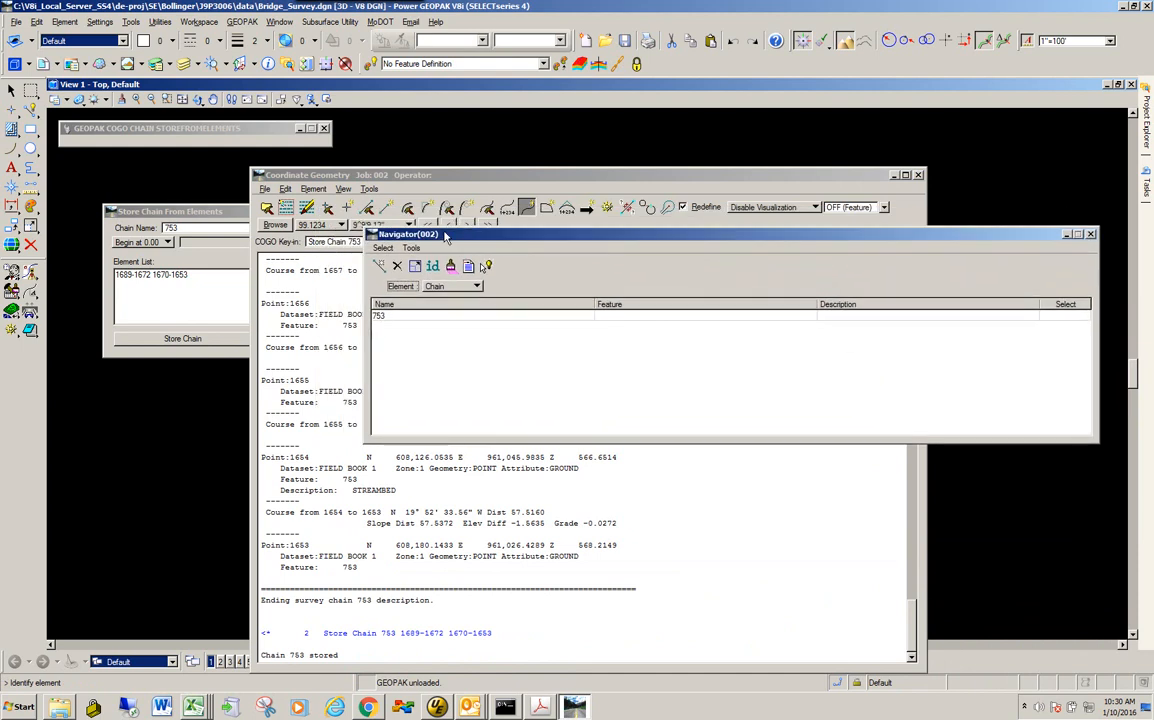
{"action": "left_click_drag", "start_coordinate": [433, 237], "coordinate": [560, 556]}
{"action": "left_click_drag", "start_coordinate": [290, 176], "coordinate": [318, 272]}
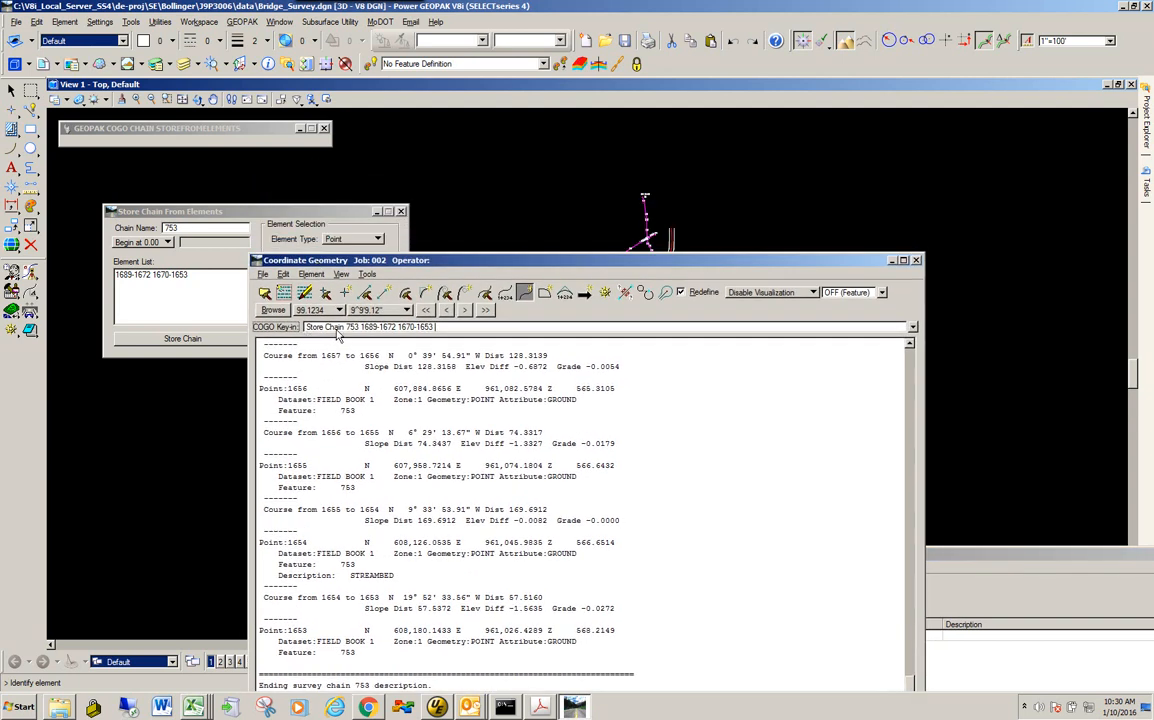
{"action": "double_click", "coordinate": [335, 327]}
{"action": "left_click_drag", "start_coordinate": [337, 333], "coordinate": [345, 337]}
{"action": "type", "text": "Profile"}
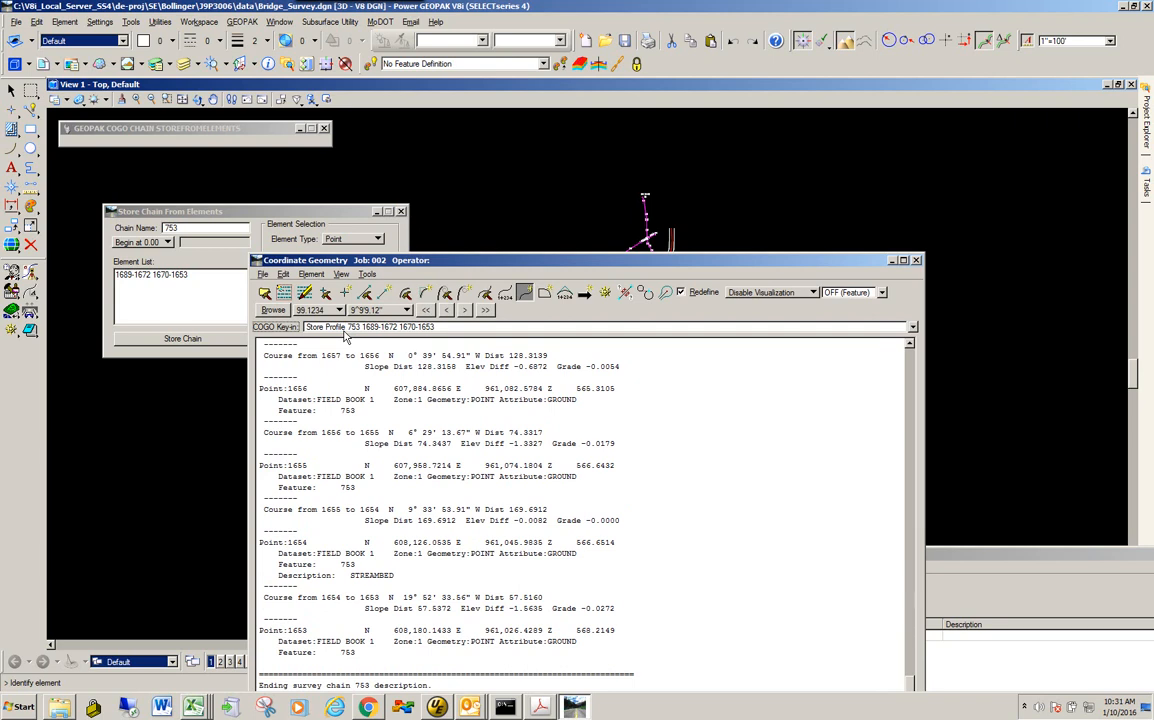
{"action": "key", "text": "Return"}
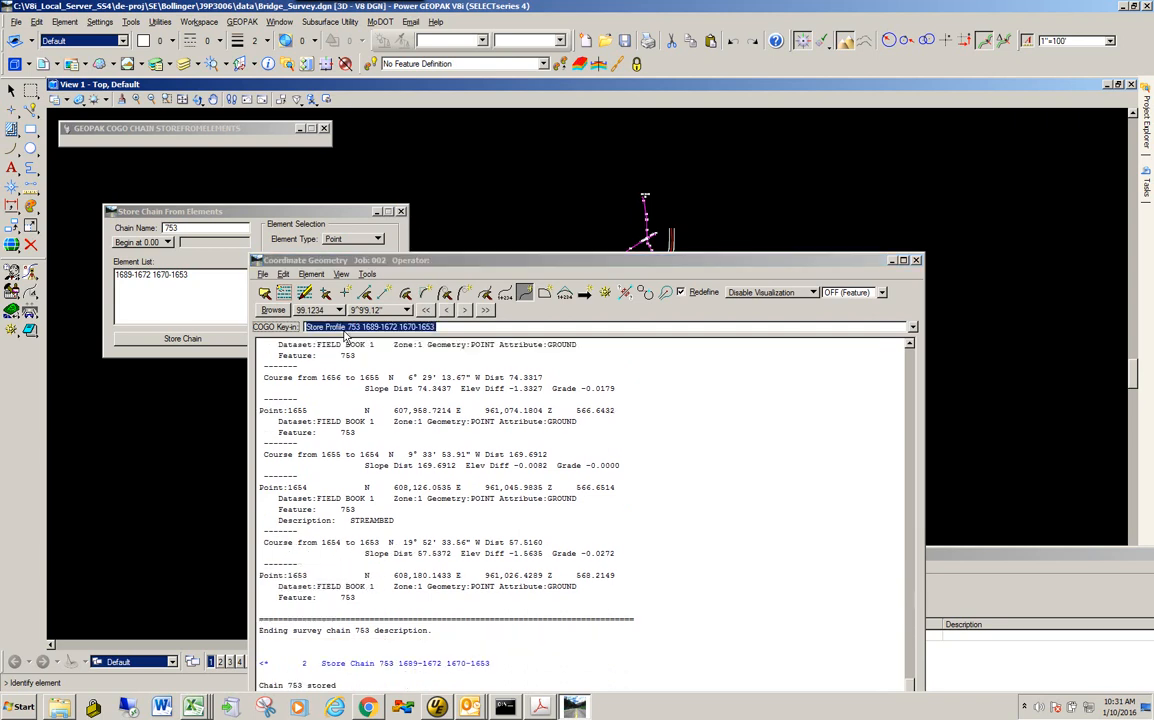
List the profiles in the Navigator and print the description of profile 753.
{"action": "left_click_drag", "start_coordinate": [989, 556], "coordinate": [798, 215]}
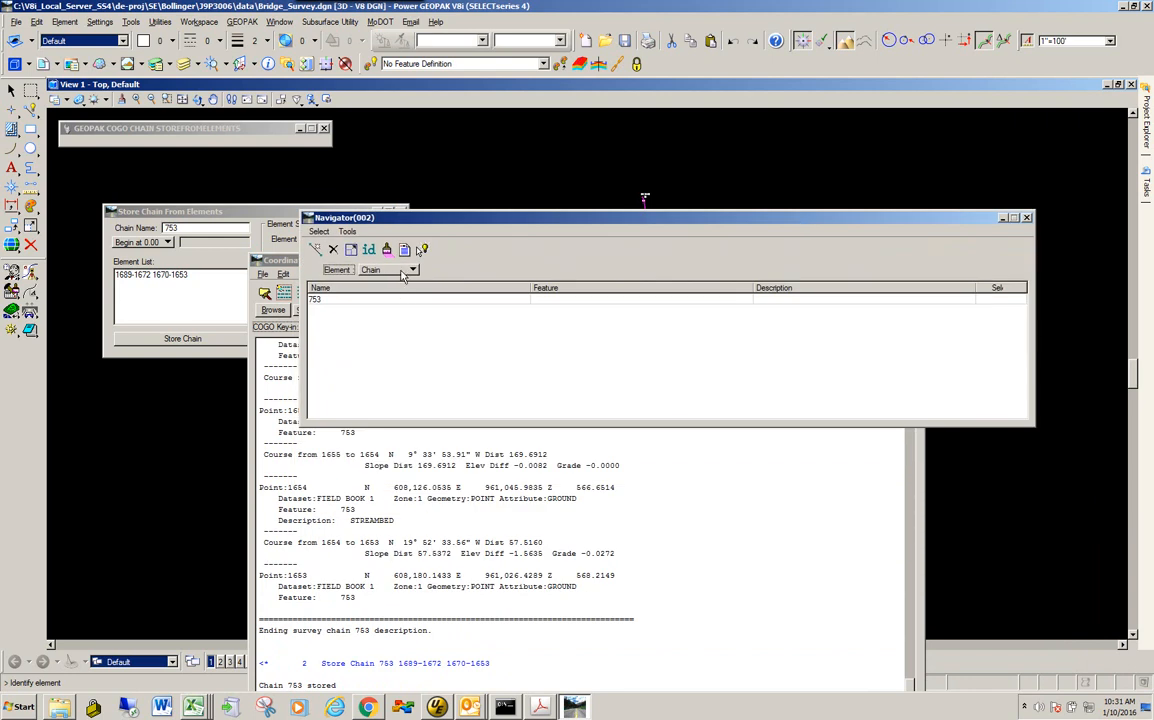
{"action": "left_click", "coordinate": [405, 270]}
{"action": "left_click", "coordinate": [405, 305]}
{"action": "left_click", "coordinate": [338, 301]}
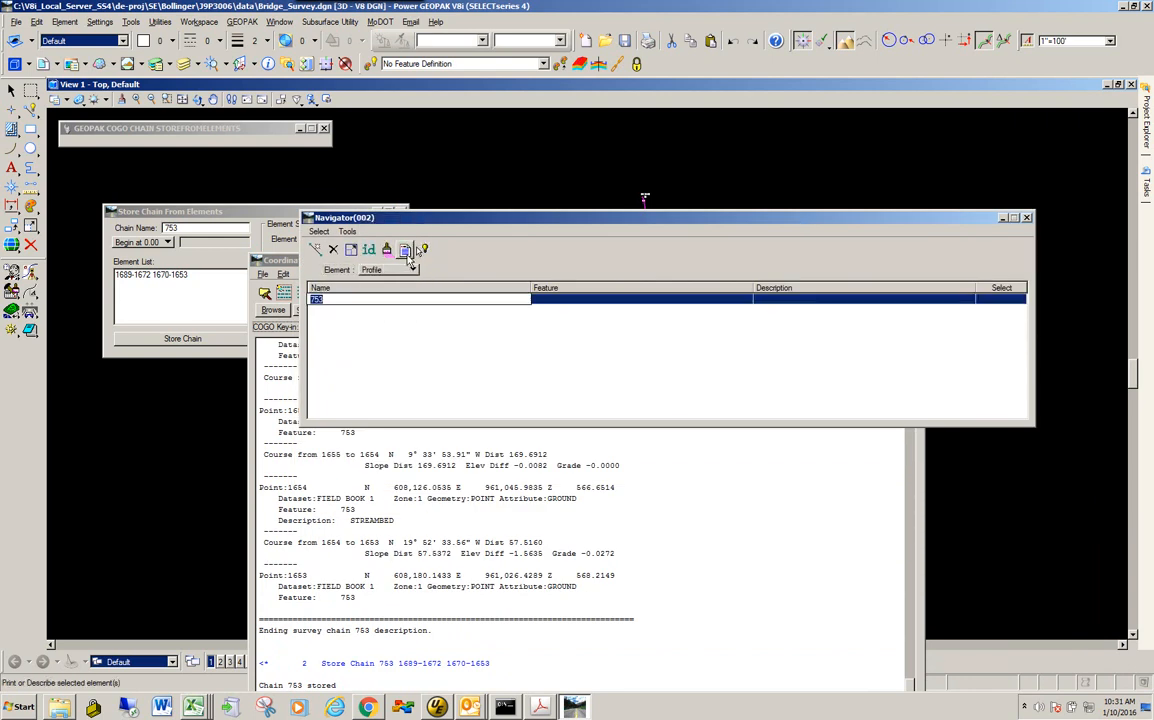
{"action": "left_click", "coordinate": [404, 249]}
{"action": "left_click_drag", "start_coordinate": [400, 218], "coordinate": [779, 216]}
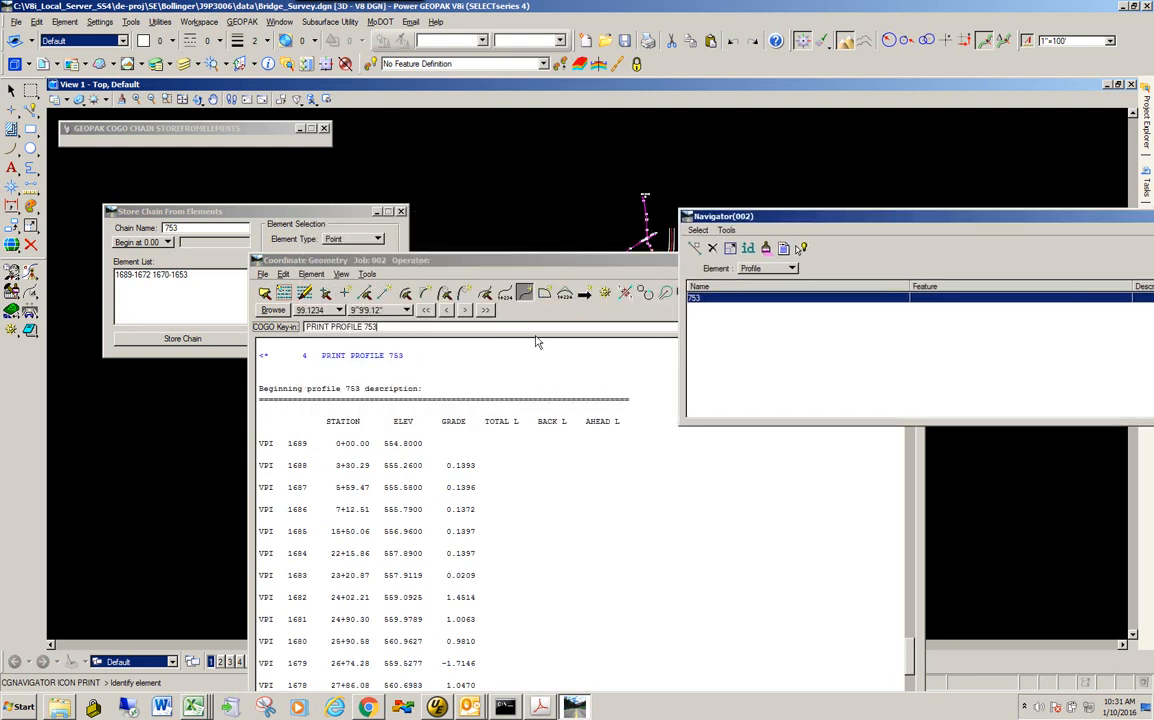